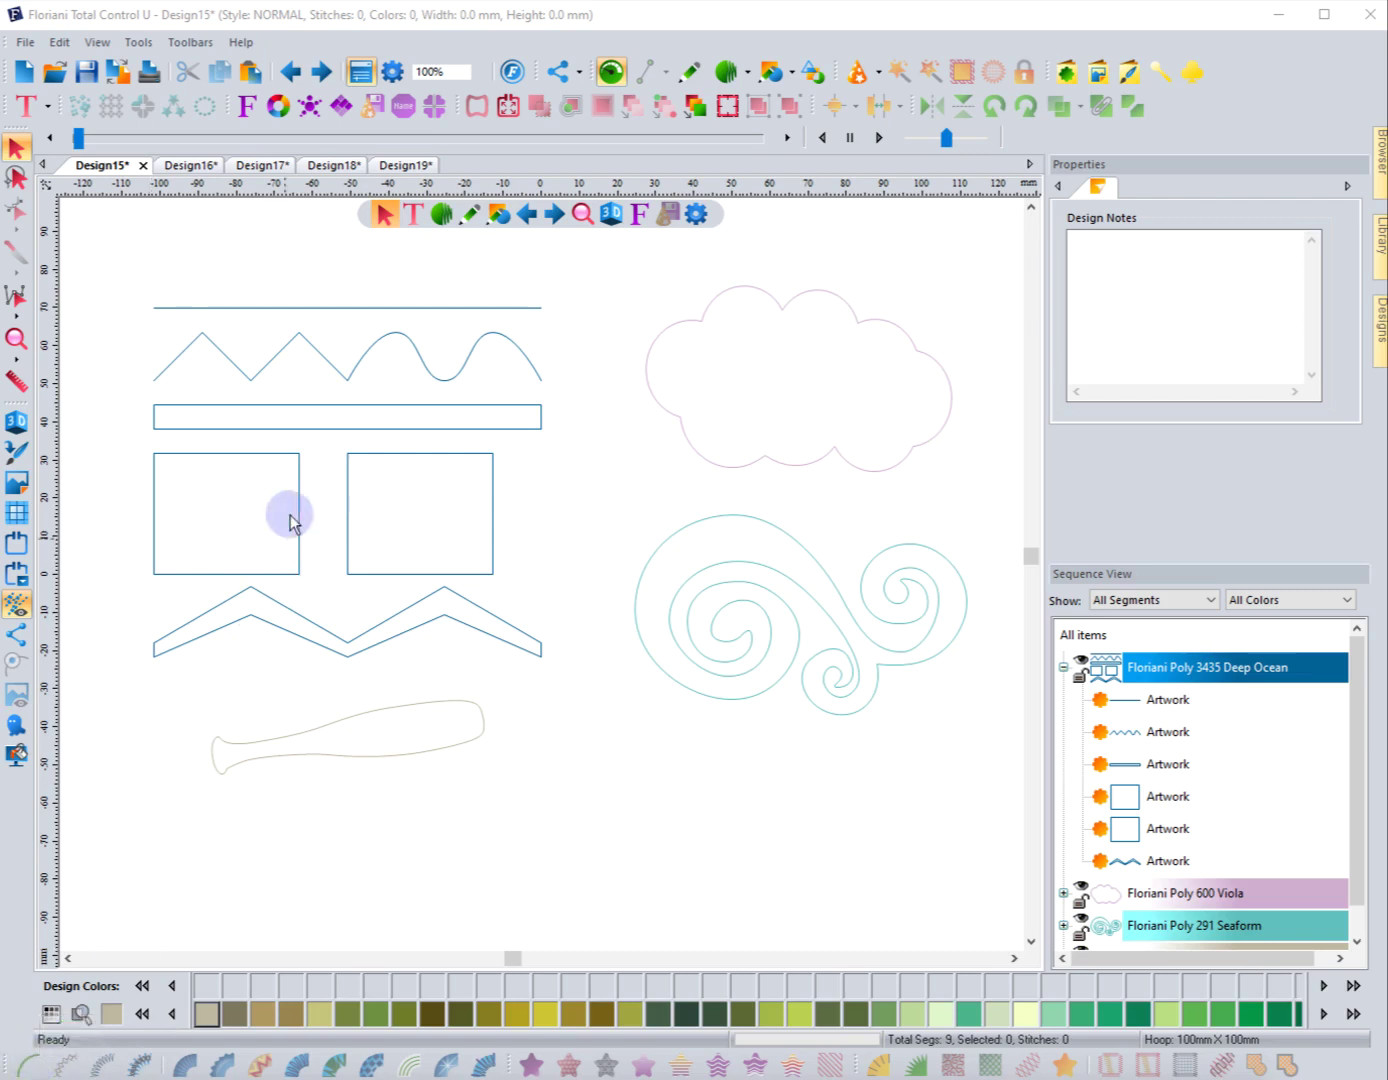
- Convert the top straight line into a Run stitch of 50 stitches
{"action": "left_click", "coordinate": [318, 308]}
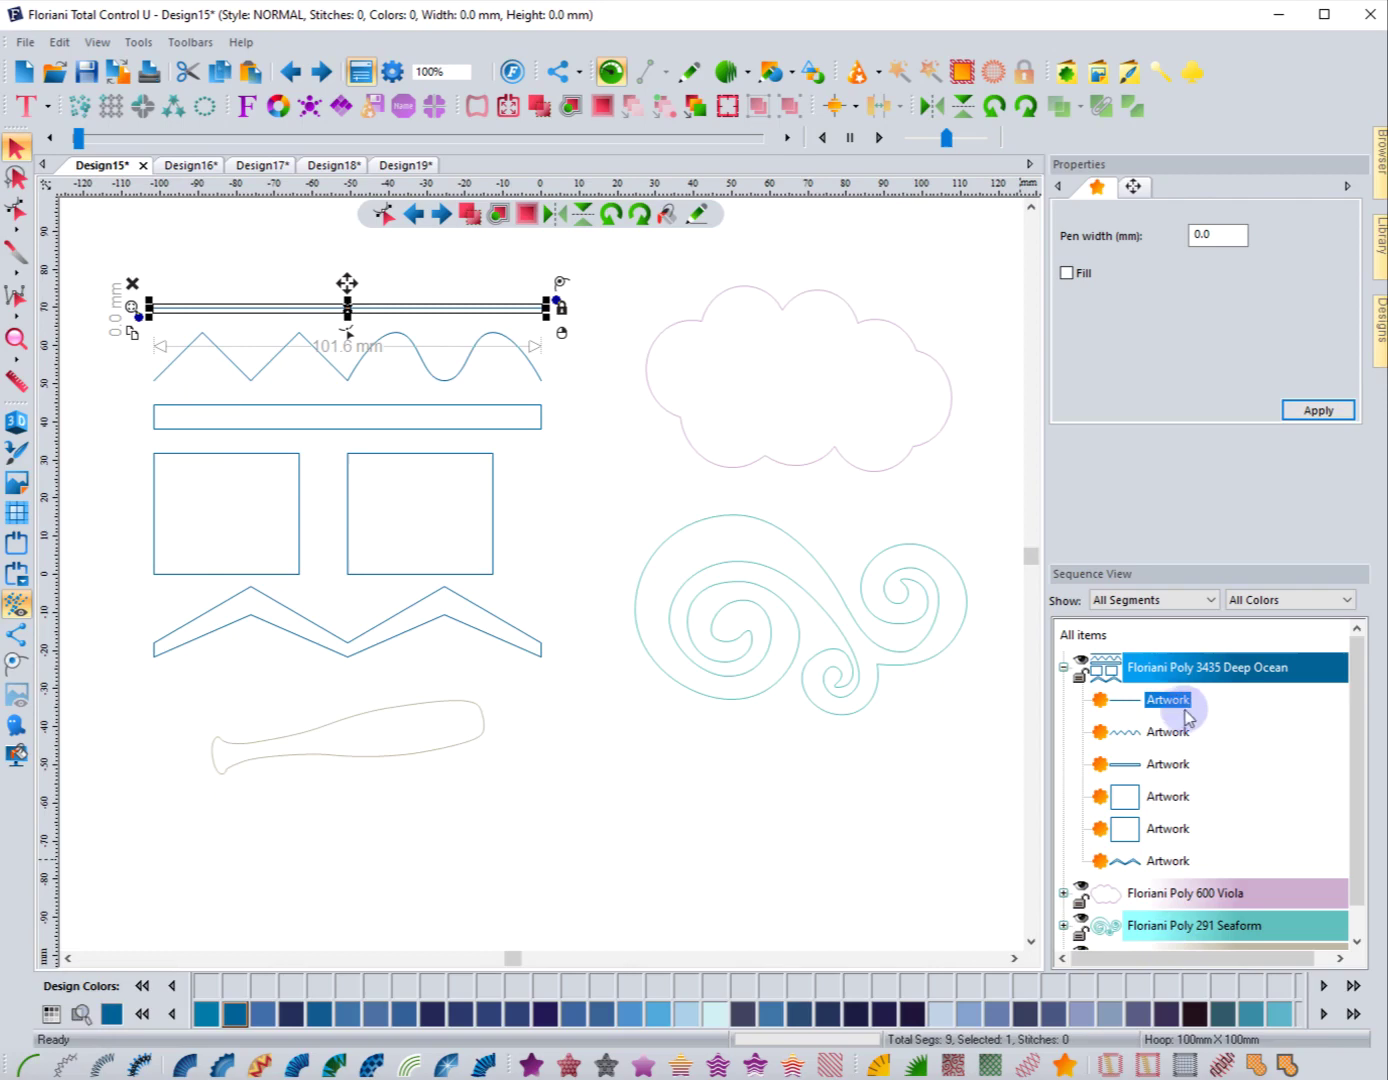
{"action": "left_click", "coordinate": [30, 1064]}
{"action": "left_click", "coordinate": [105, 502]}
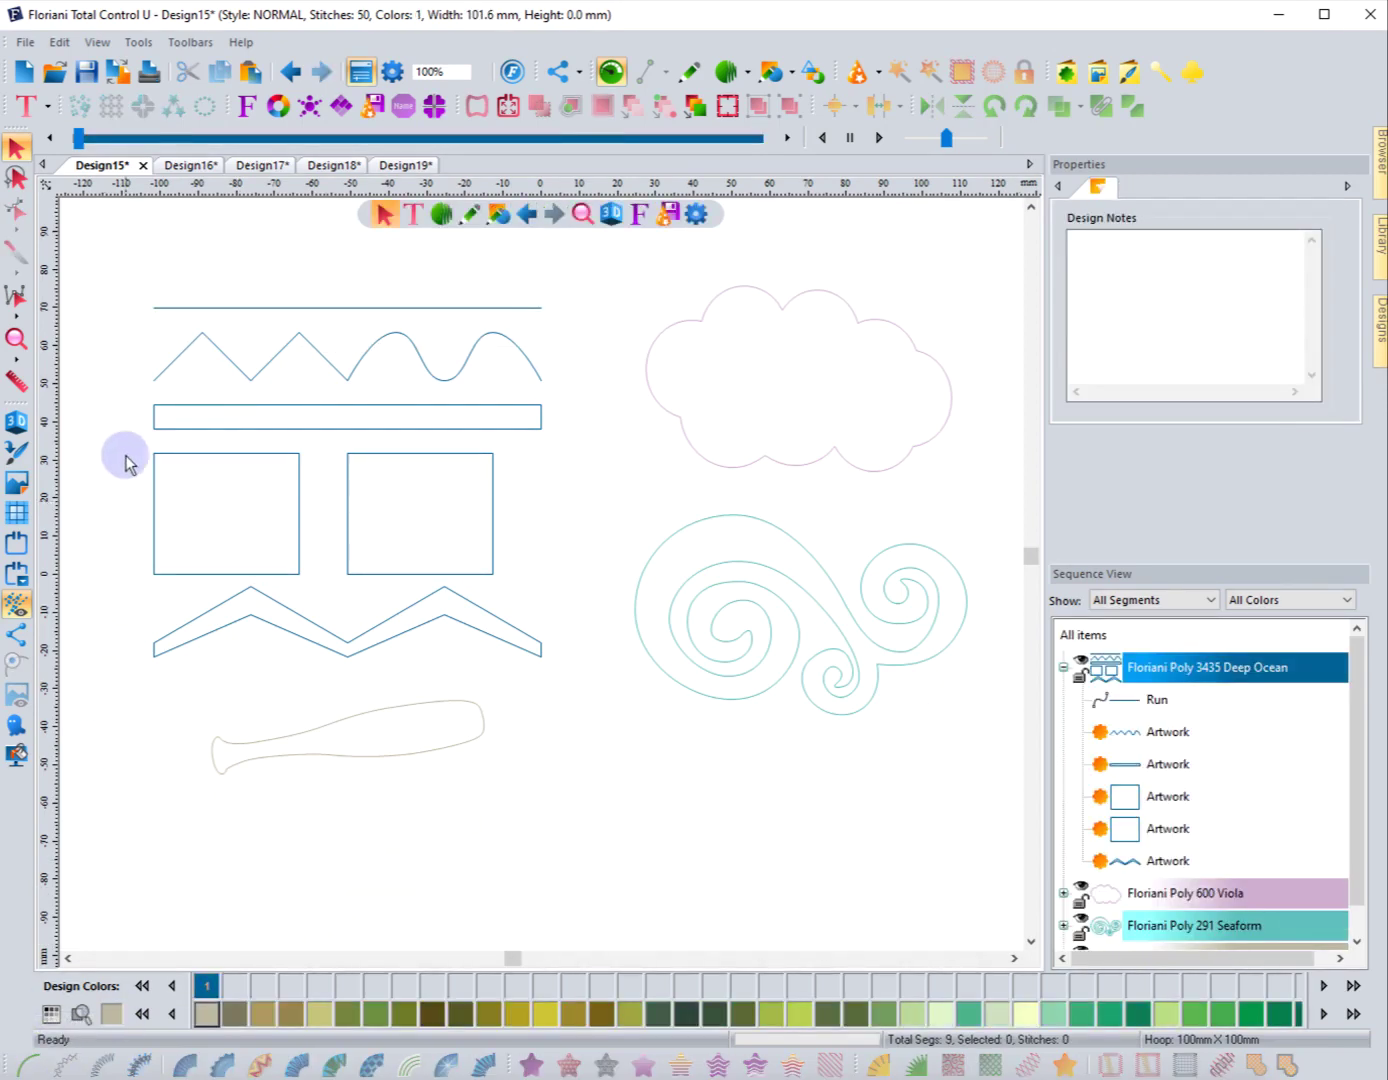
- Preview the run line in realistic 3D and replay its stitch-out with the stitch player
{"action": "left_click", "coordinate": [20, 420]}
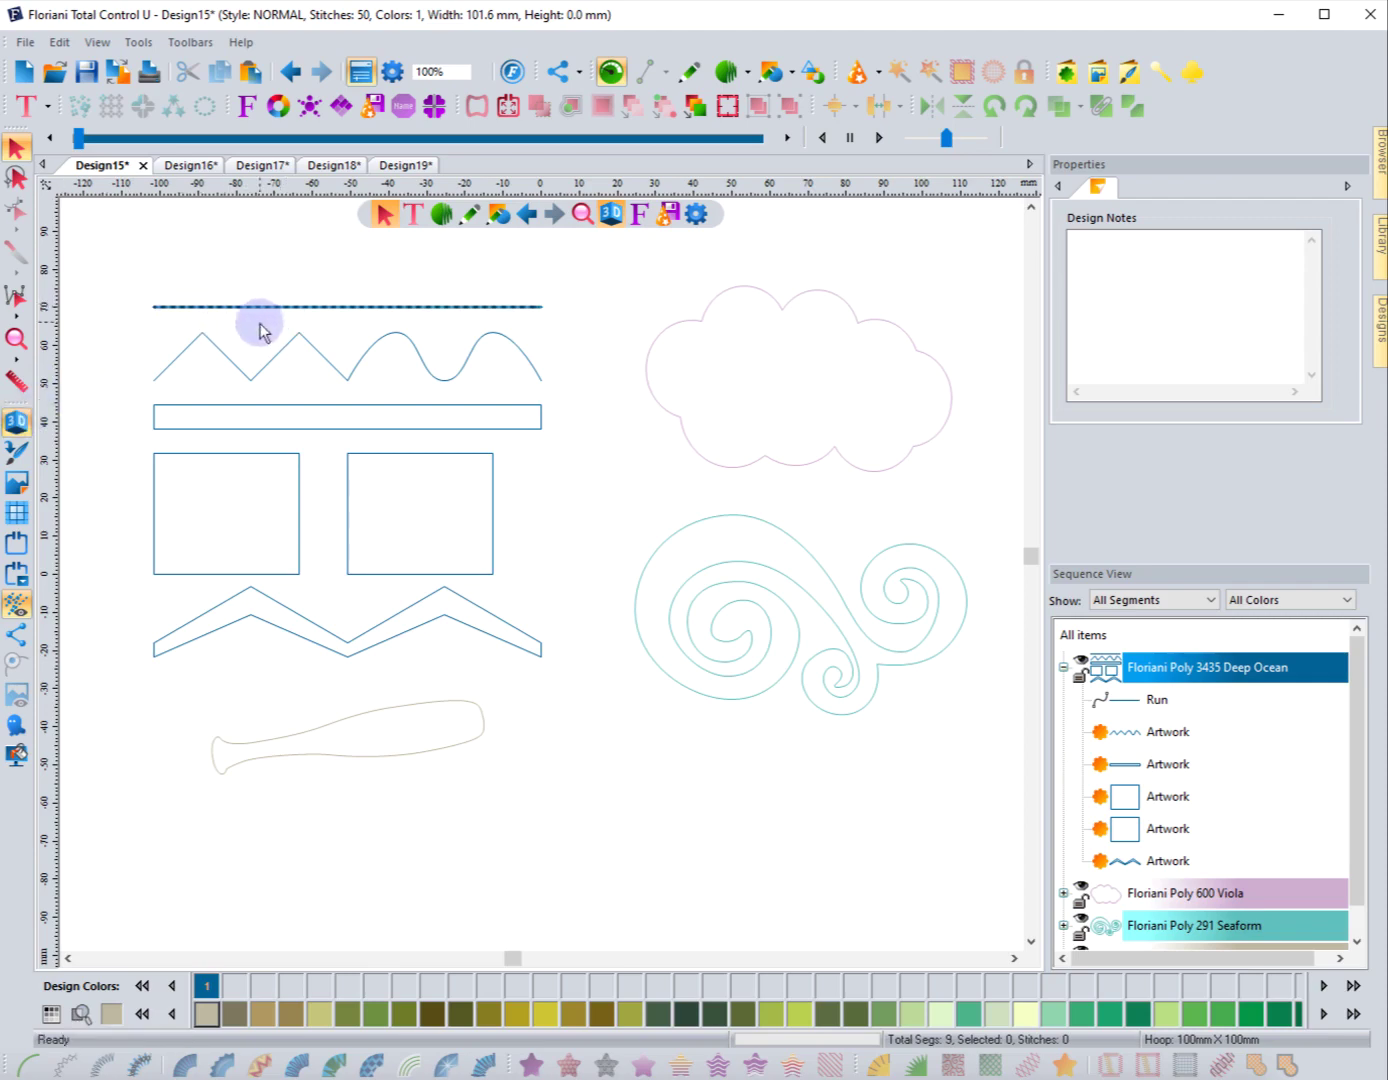
{"action": "scroll", "coordinate": [260, 331], "scroll_direction": "down", "scroll_amount": 2}
{"action": "scroll", "coordinate": [260, 331], "scroll_direction": "up", "scroll_amount": 4}
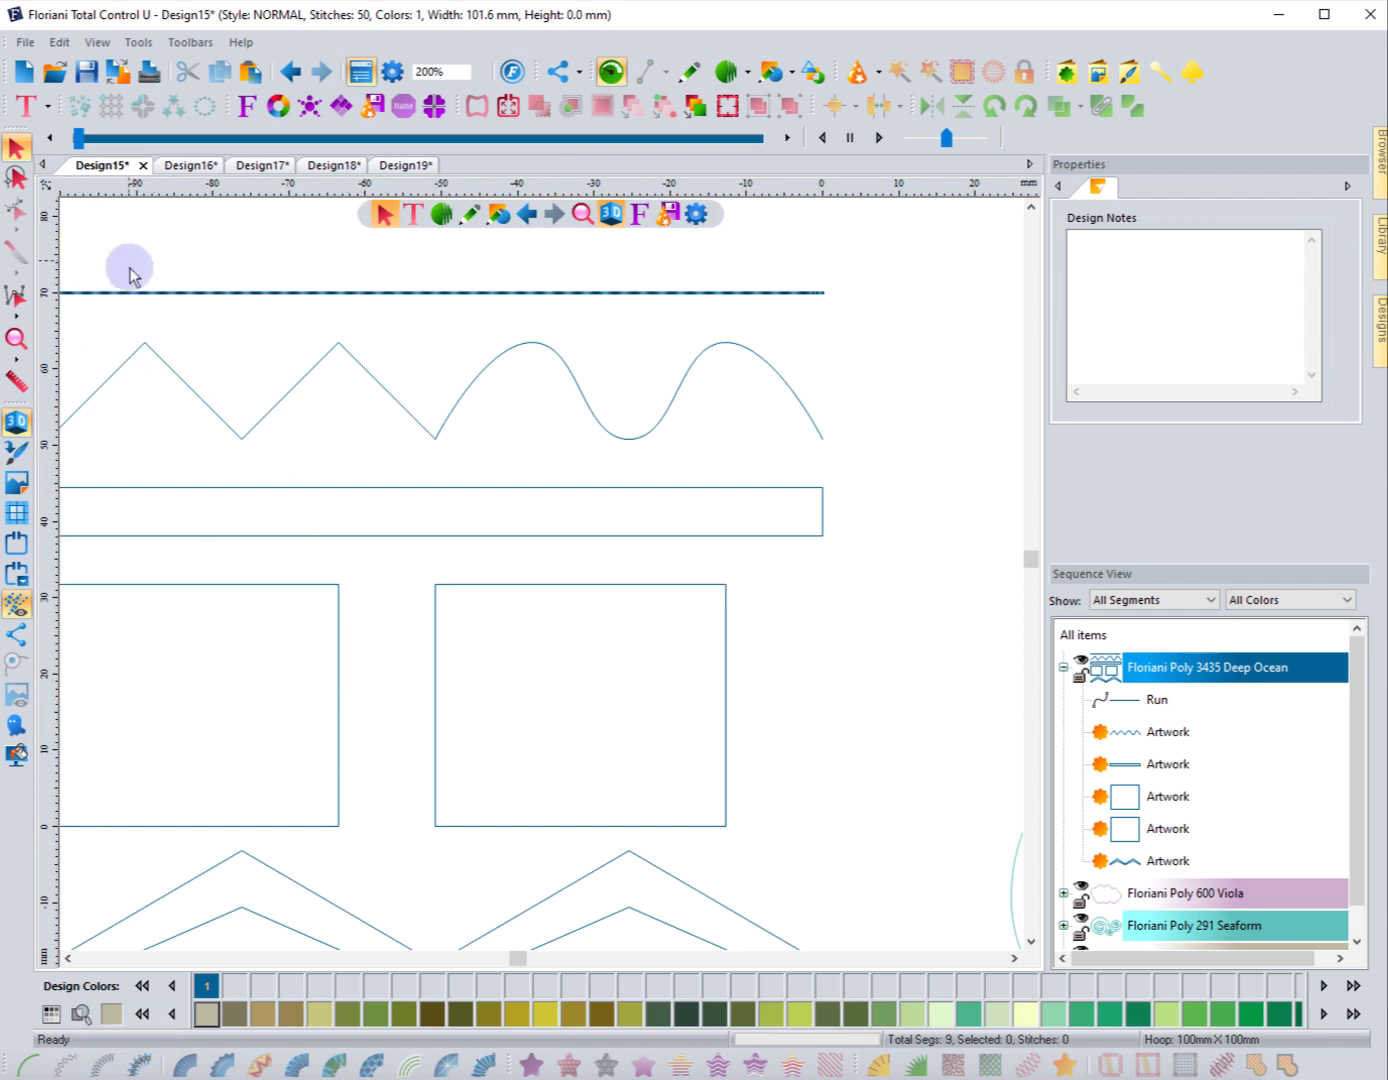
{"action": "left_click", "coordinate": [80, 140]}
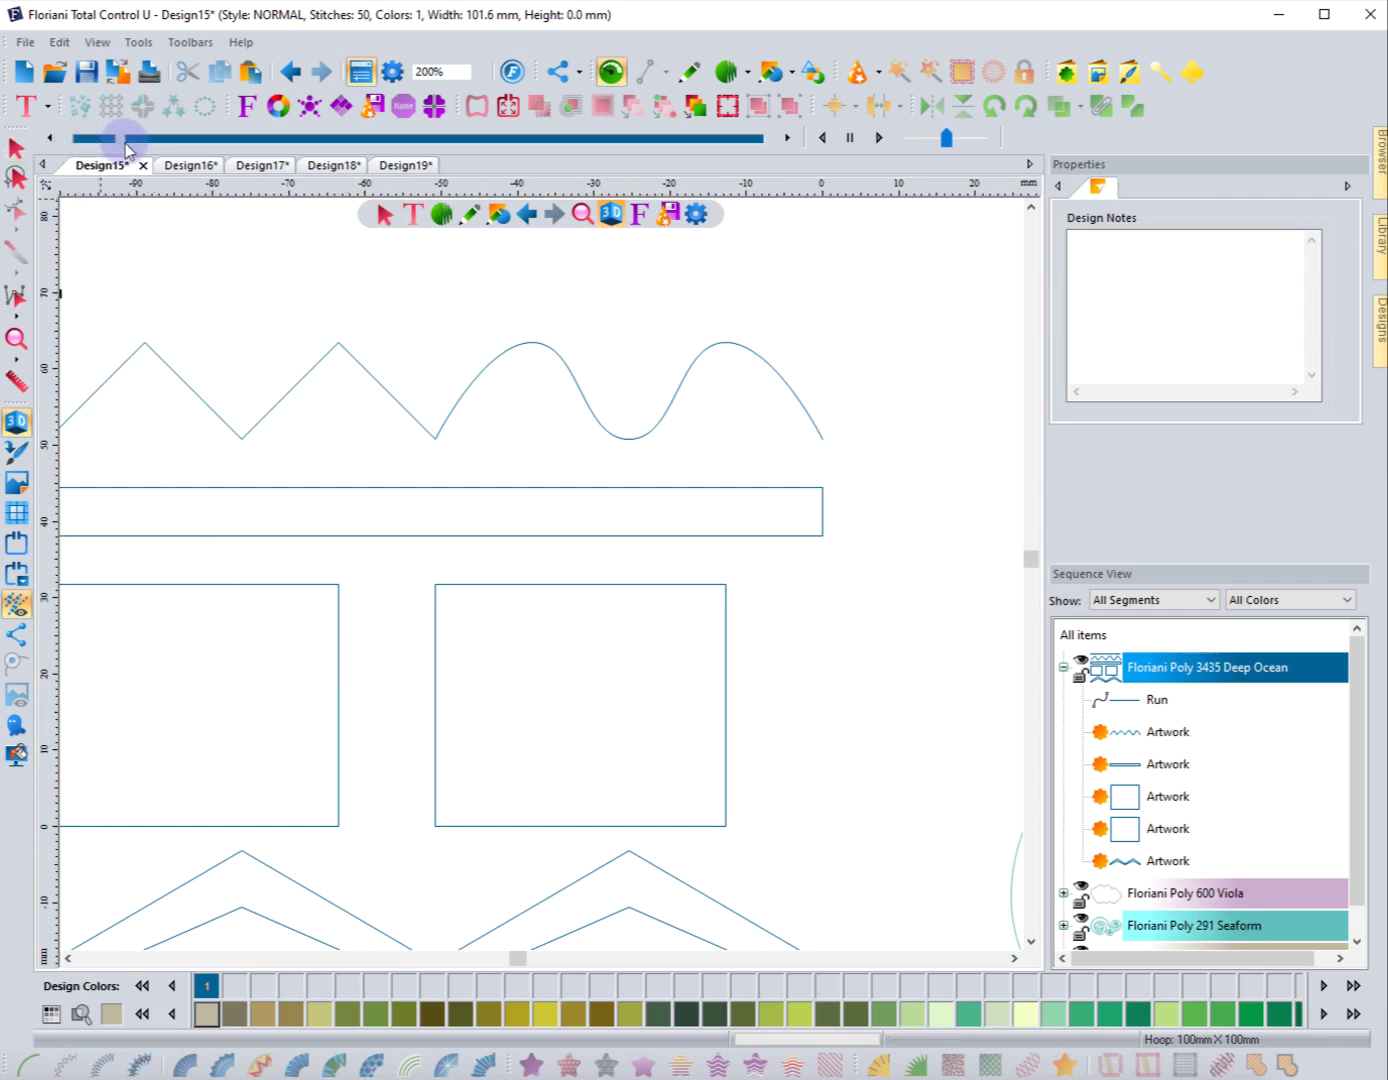
{"action": "left_click_drag", "start_coordinate": [126, 146], "coordinate": [268, 167]}
{"action": "left_click", "coordinate": [16, 148]}
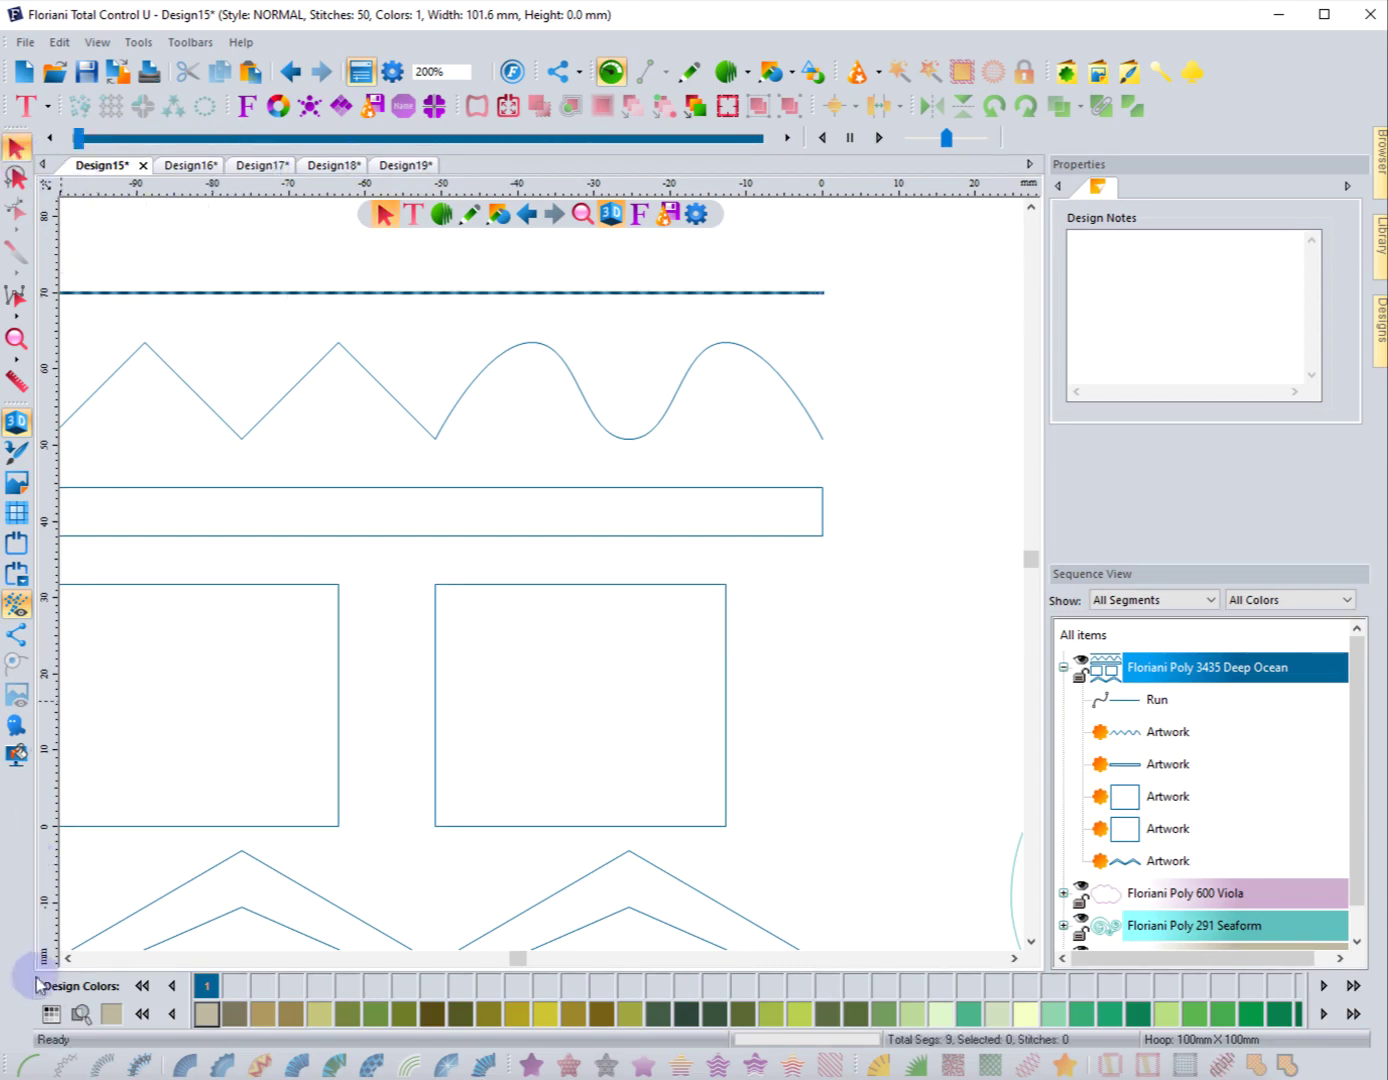
{"action": "scroll", "coordinate": [155, 800], "scroll_direction": "down", "scroll_amount": 1}
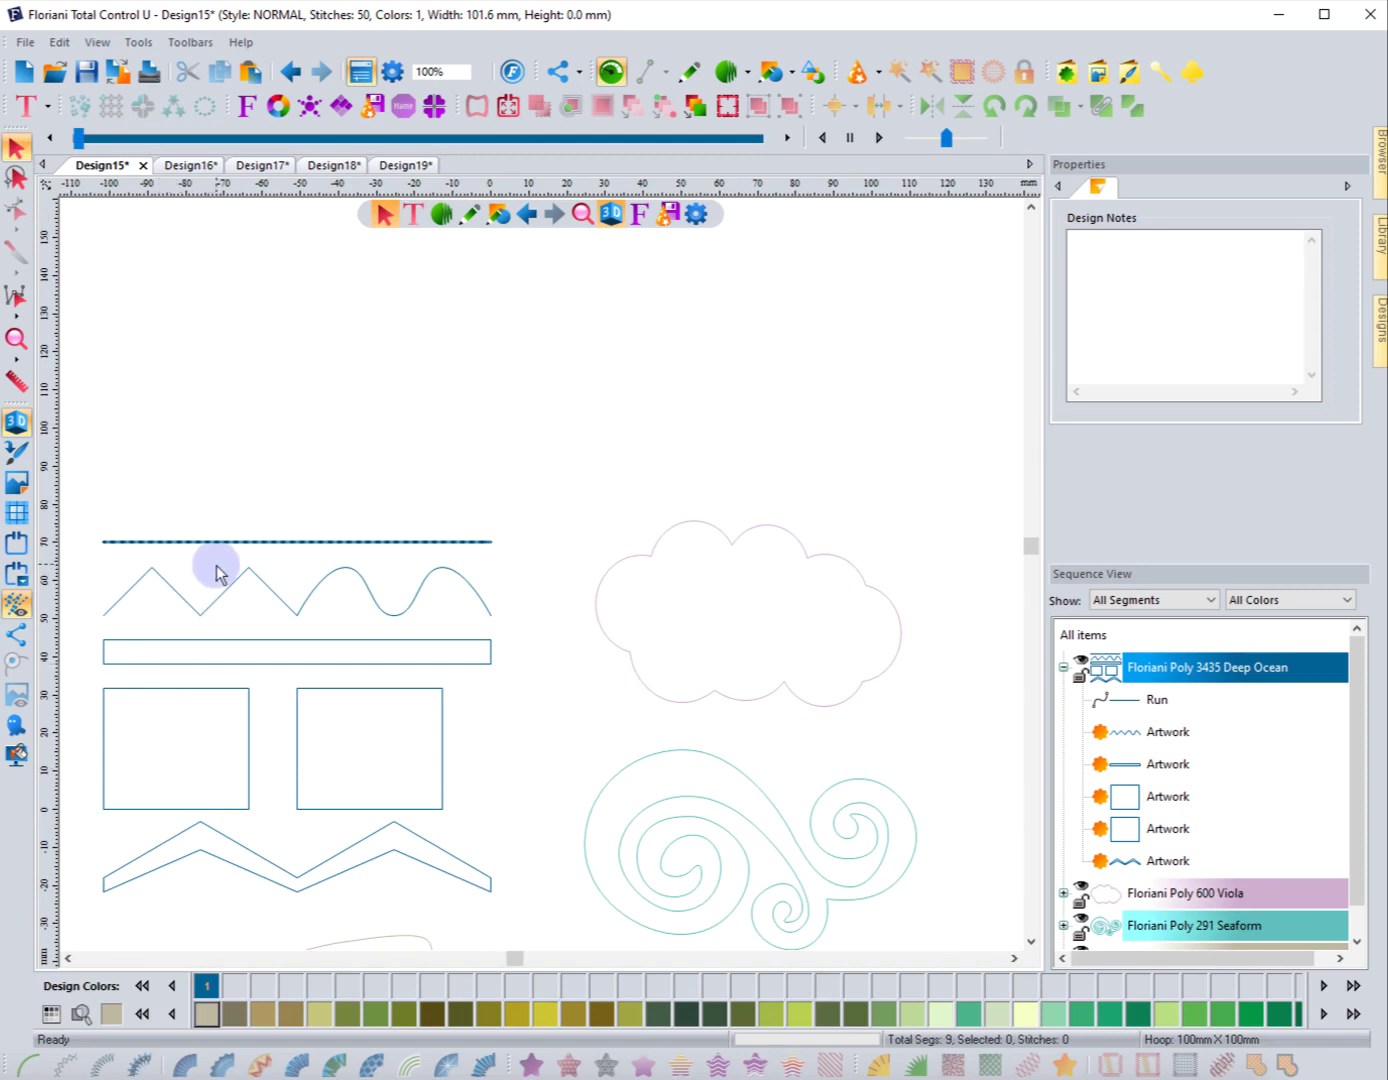
{"action": "left_click", "coordinate": [217, 641]}
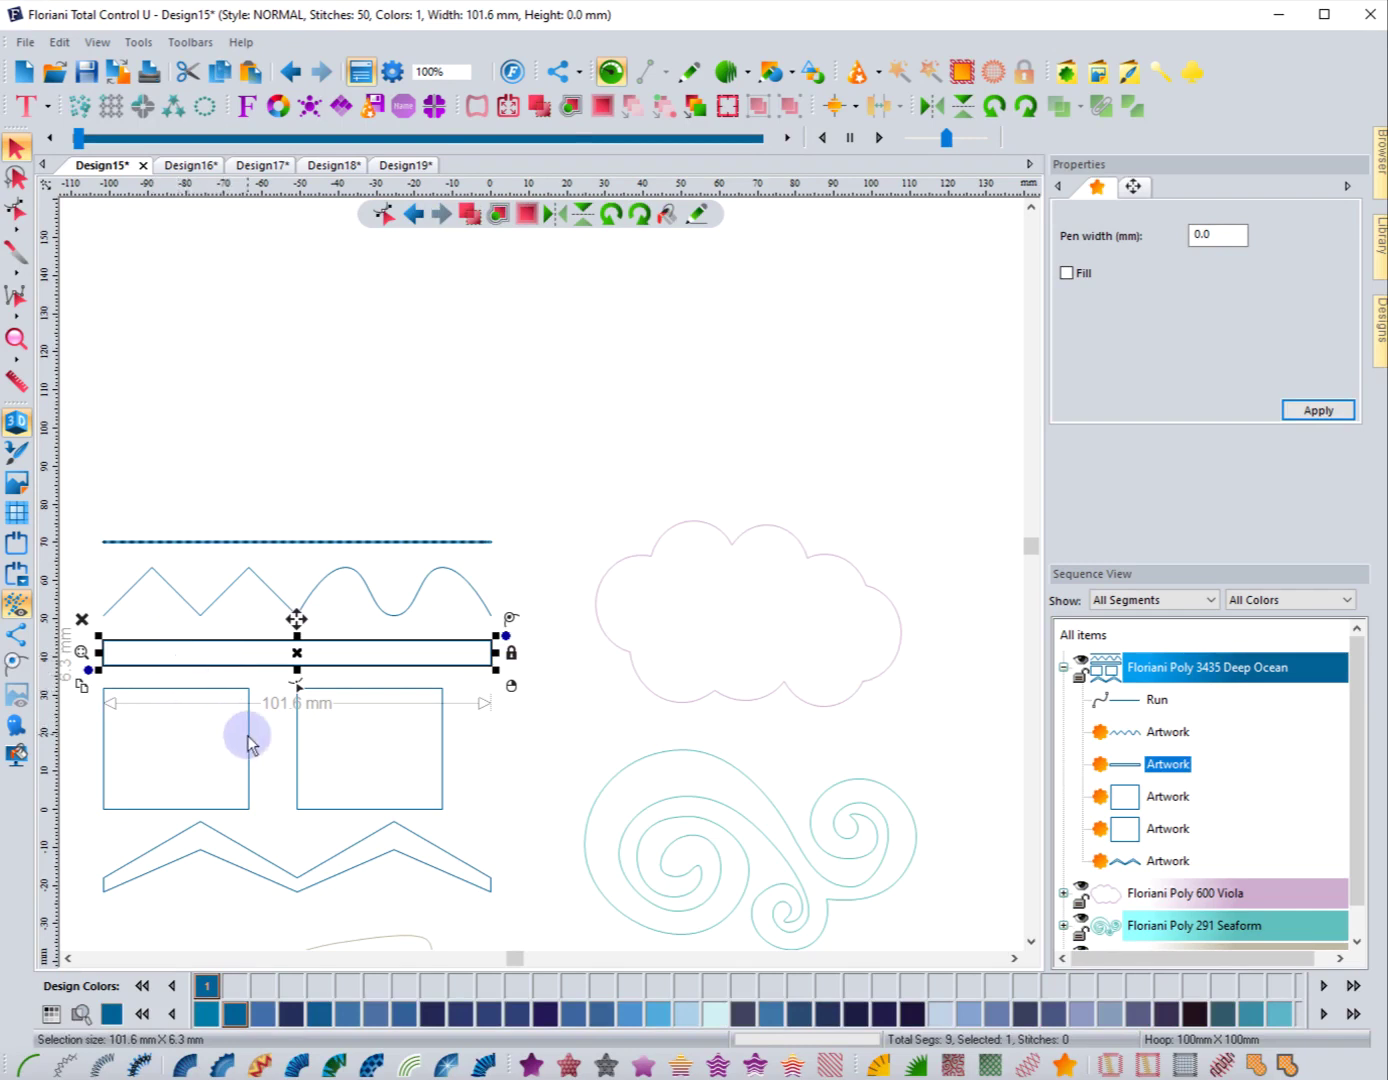
{"action": "left_click", "coordinate": [601, 618]}
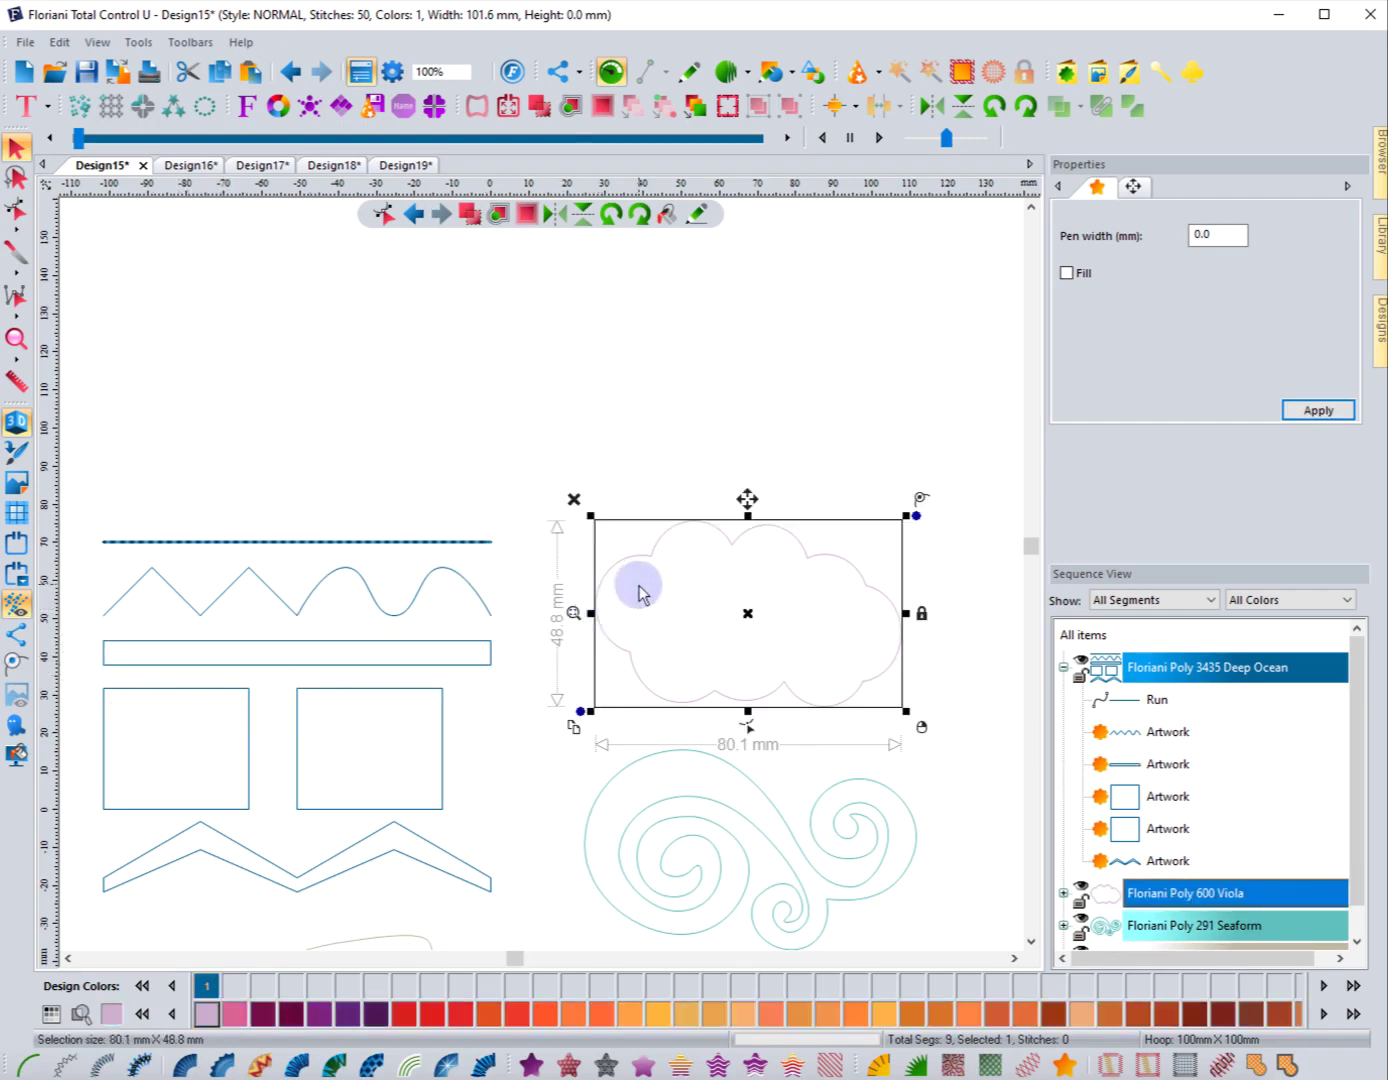
{"action": "left_click", "coordinate": [30, 1066]}
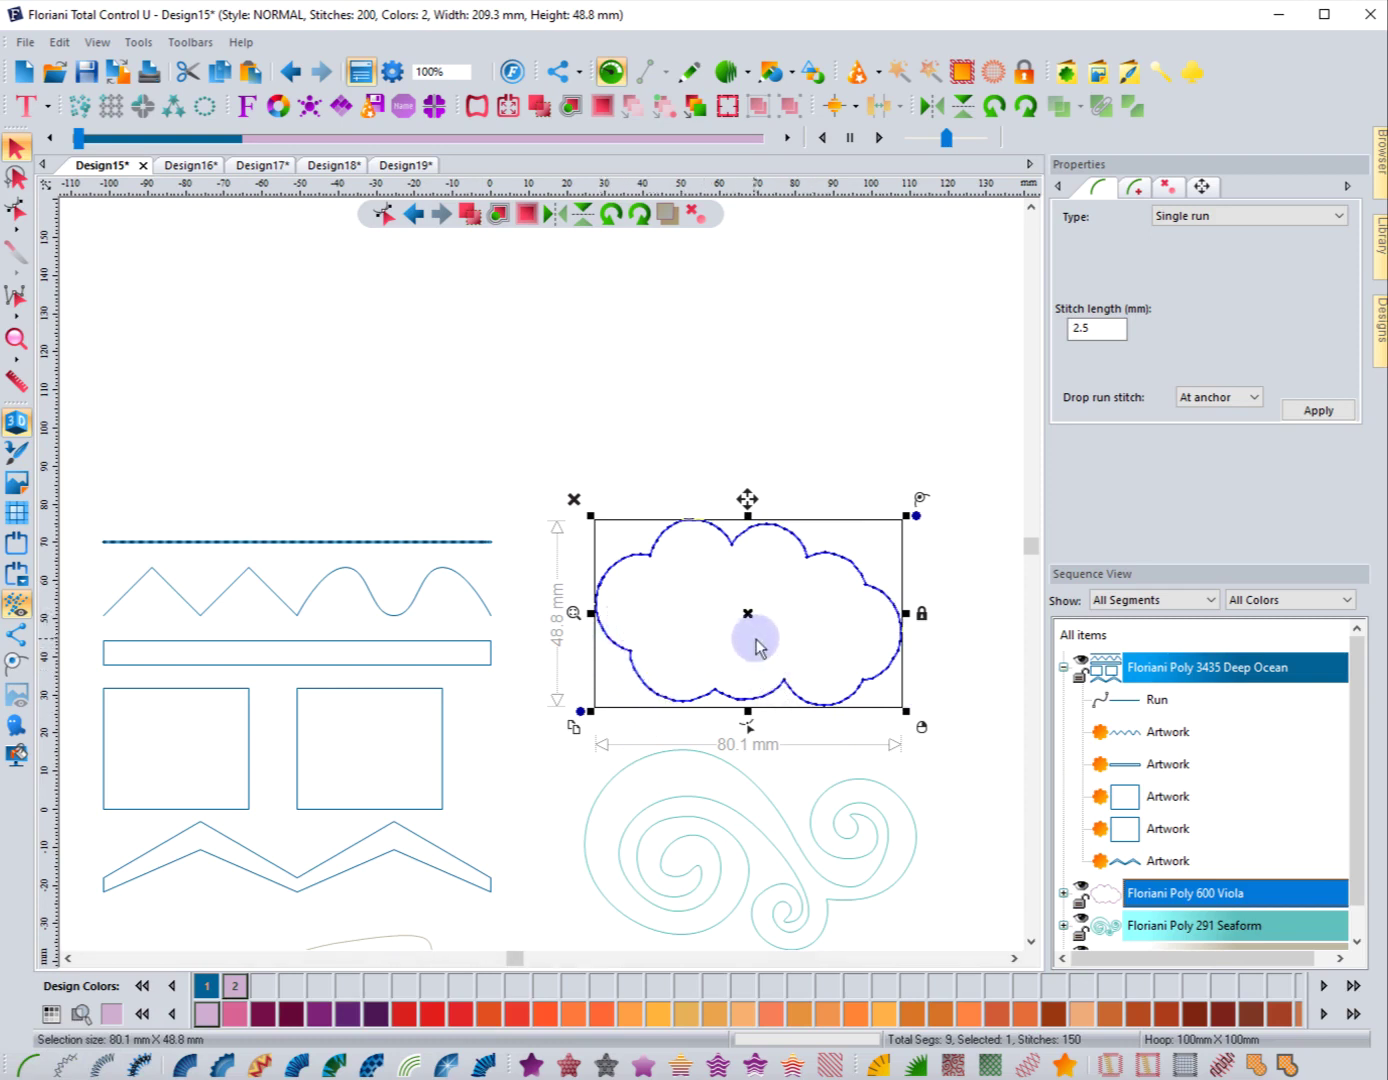
{"action": "left_click", "coordinate": [101, 1066]}
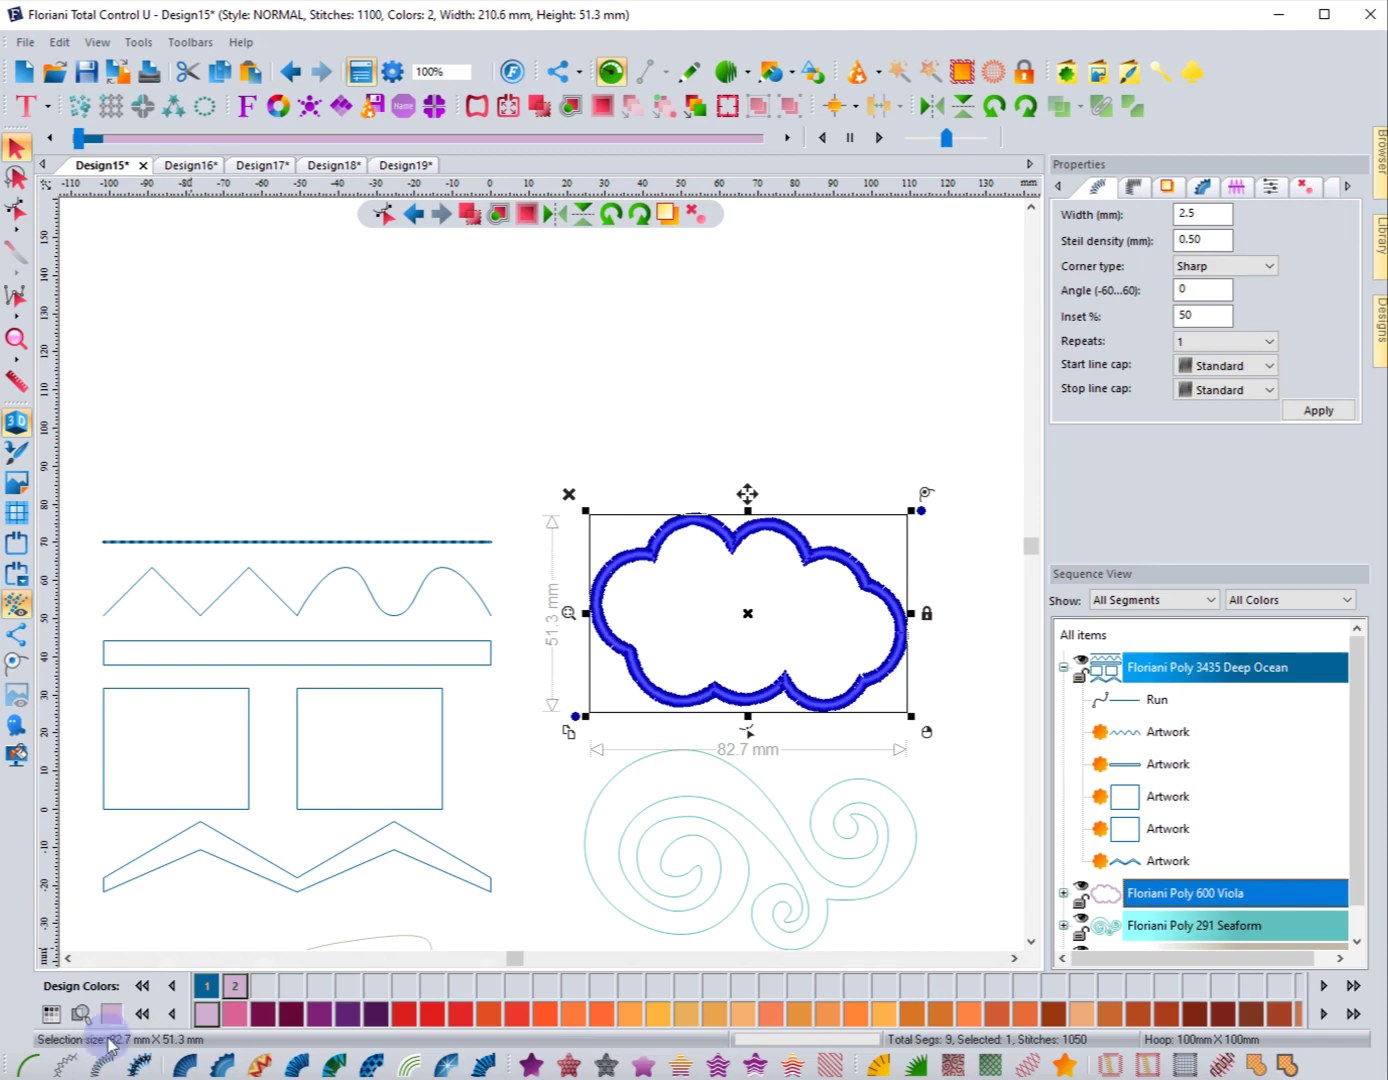
{"action": "left_click", "coordinate": [617, 443]}
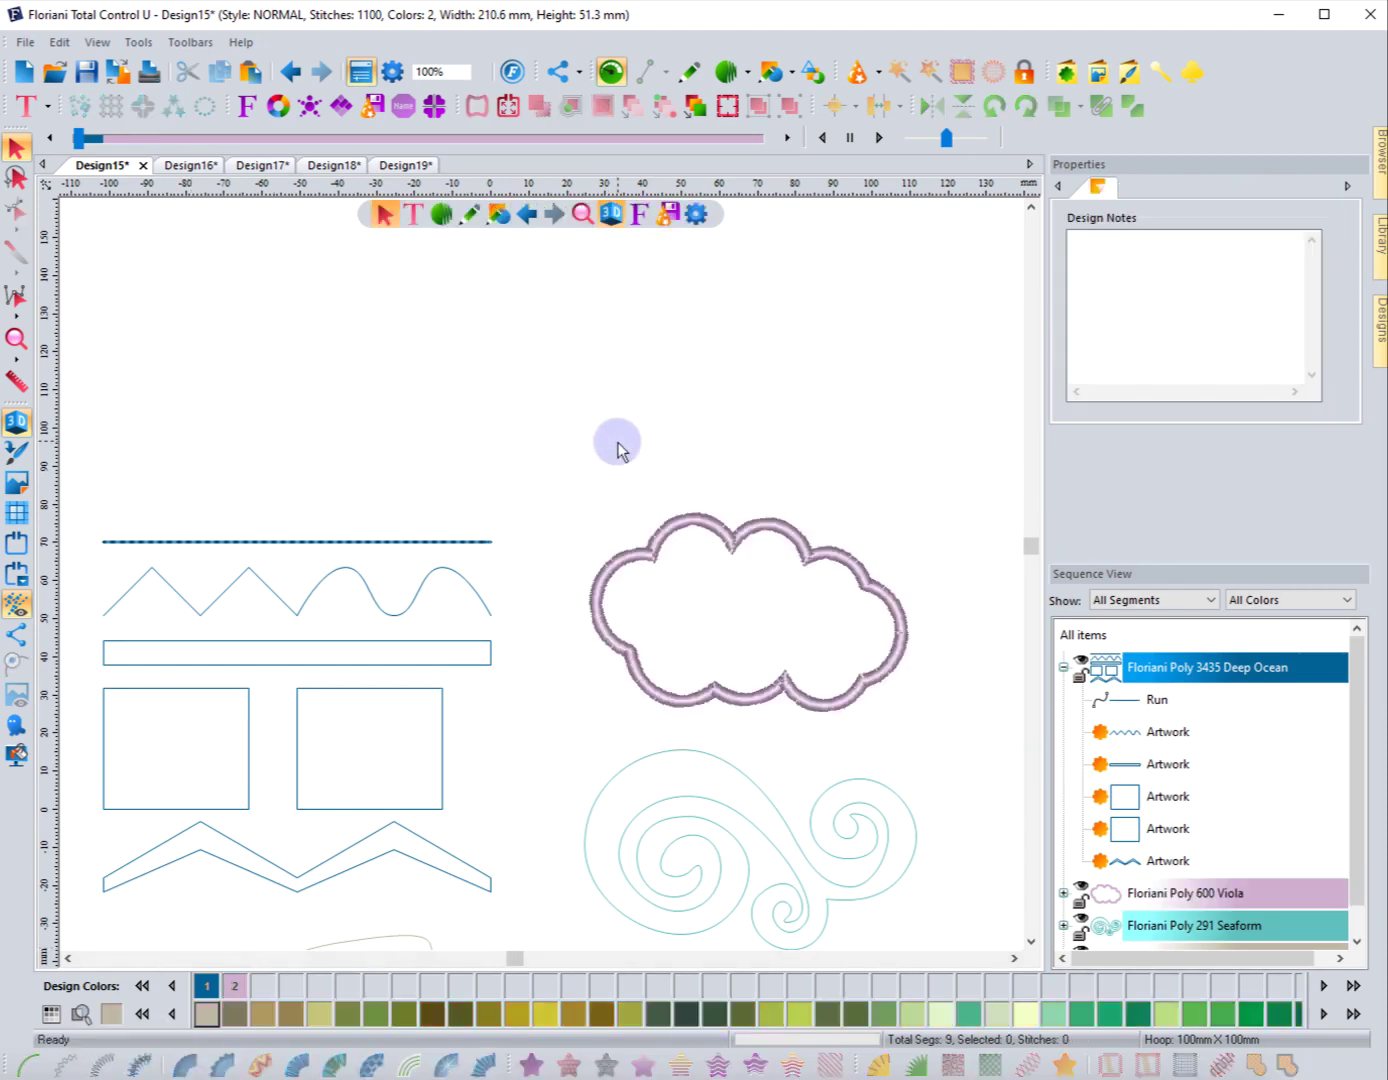
{"action": "left_click", "coordinate": [655, 540]}
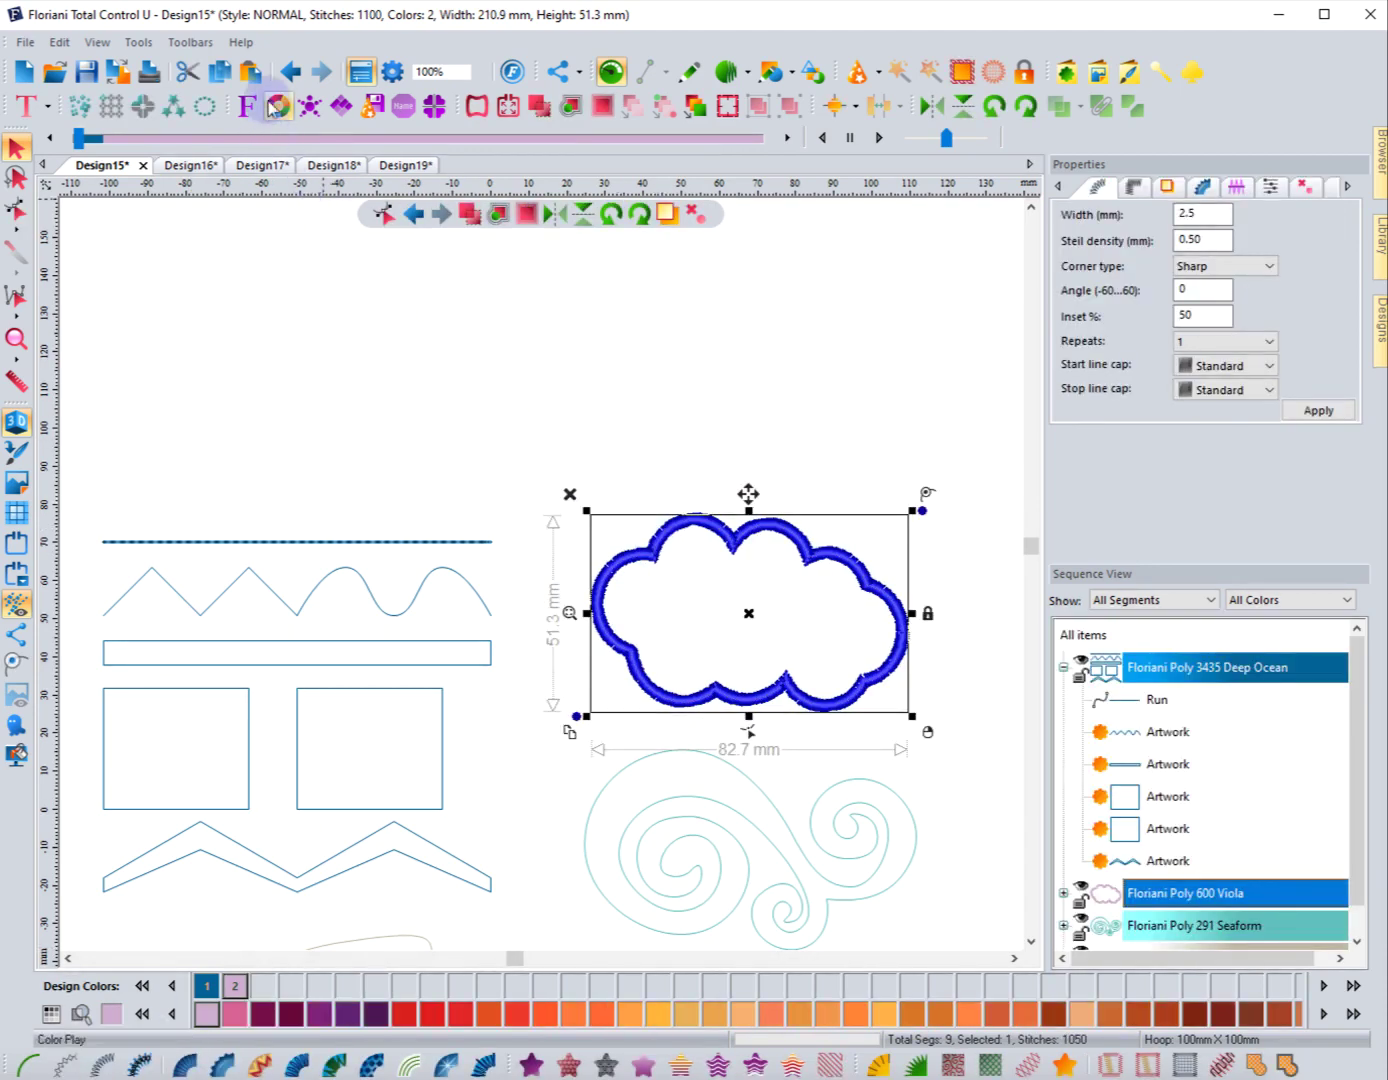
{"action": "left_click", "coordinate": [289, 74]}
{"action": "left_click", "coordinate": [289, 74]}
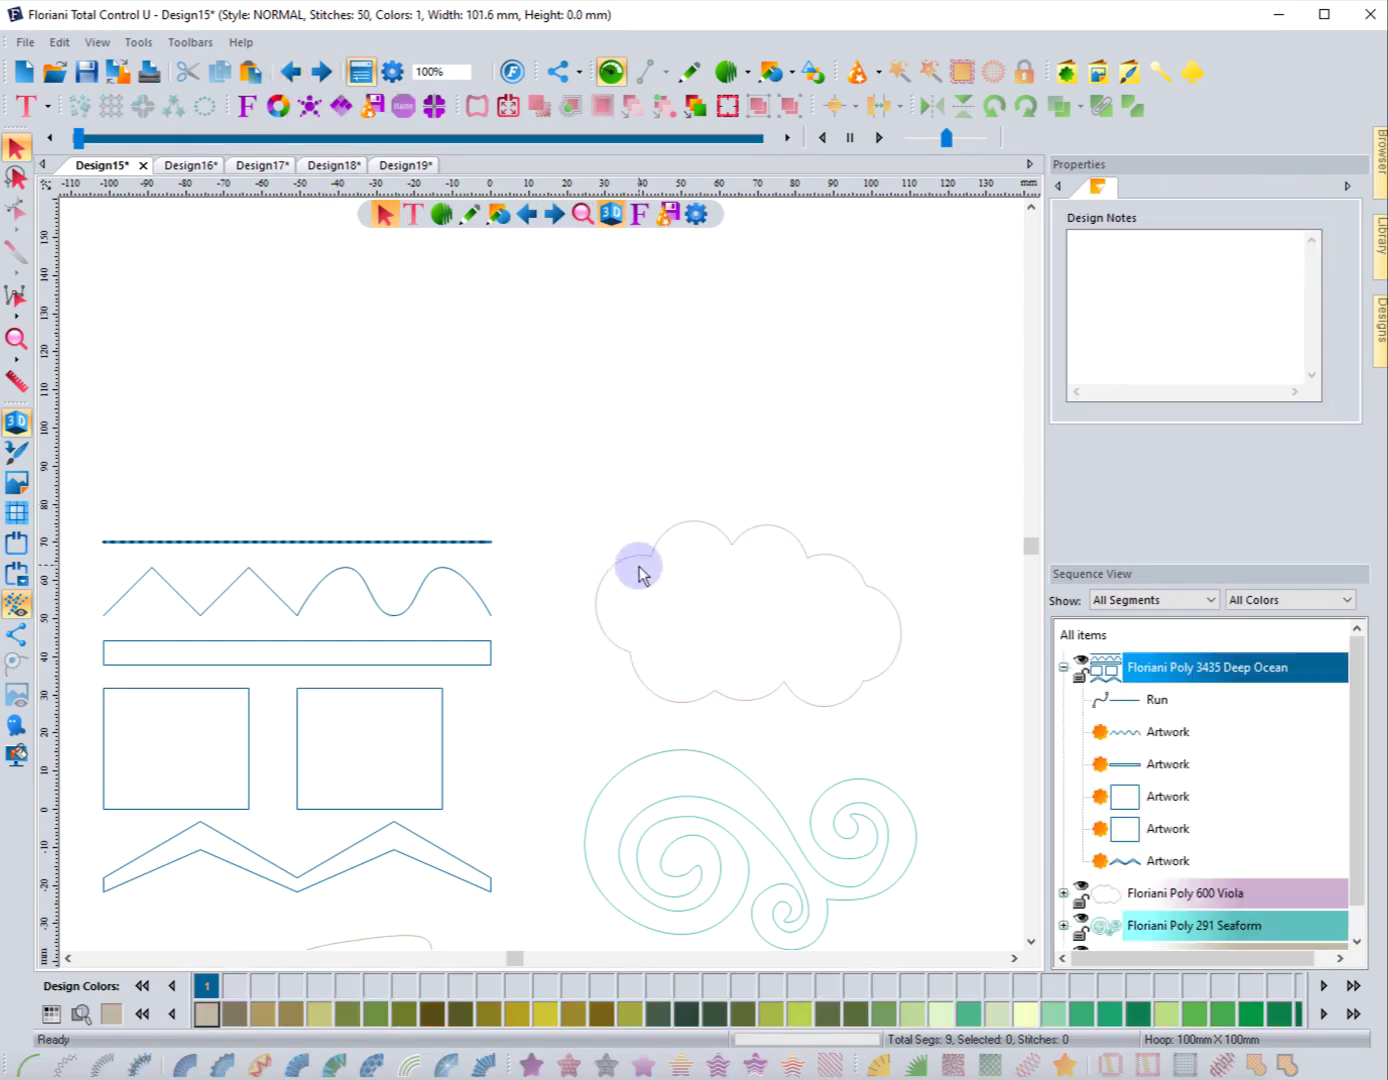
{"action": "left_click", "coordinate": [224, 590]}
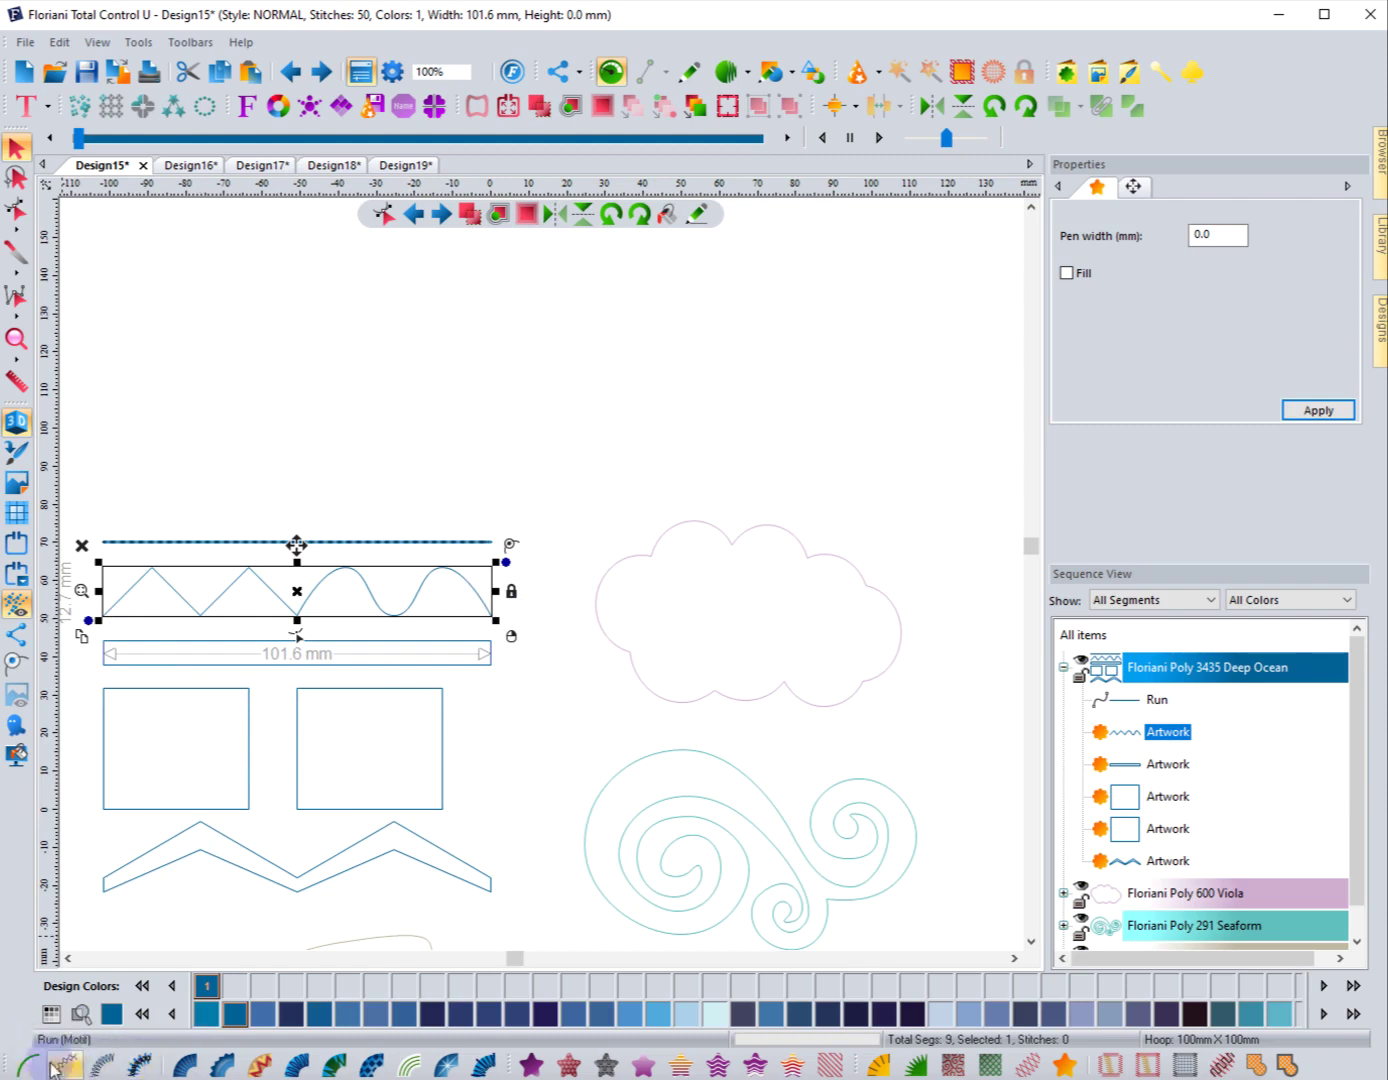
{"action": "left_click", "coordinate": [130, 1068]}
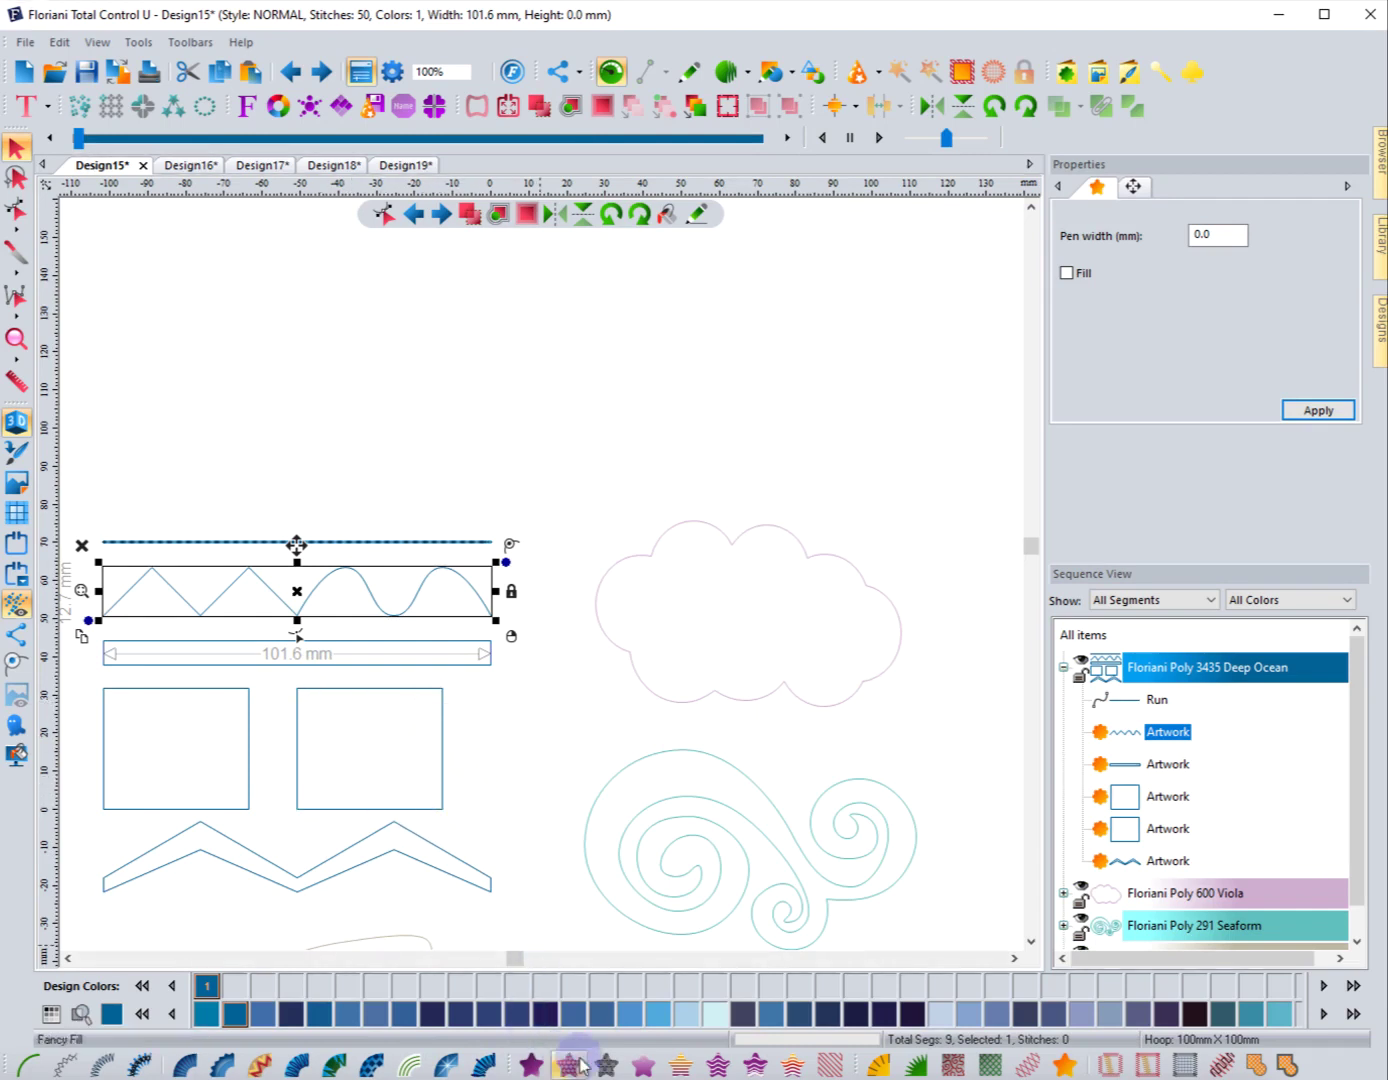
{"action": "left_click", "coordinate": [454, 489]}
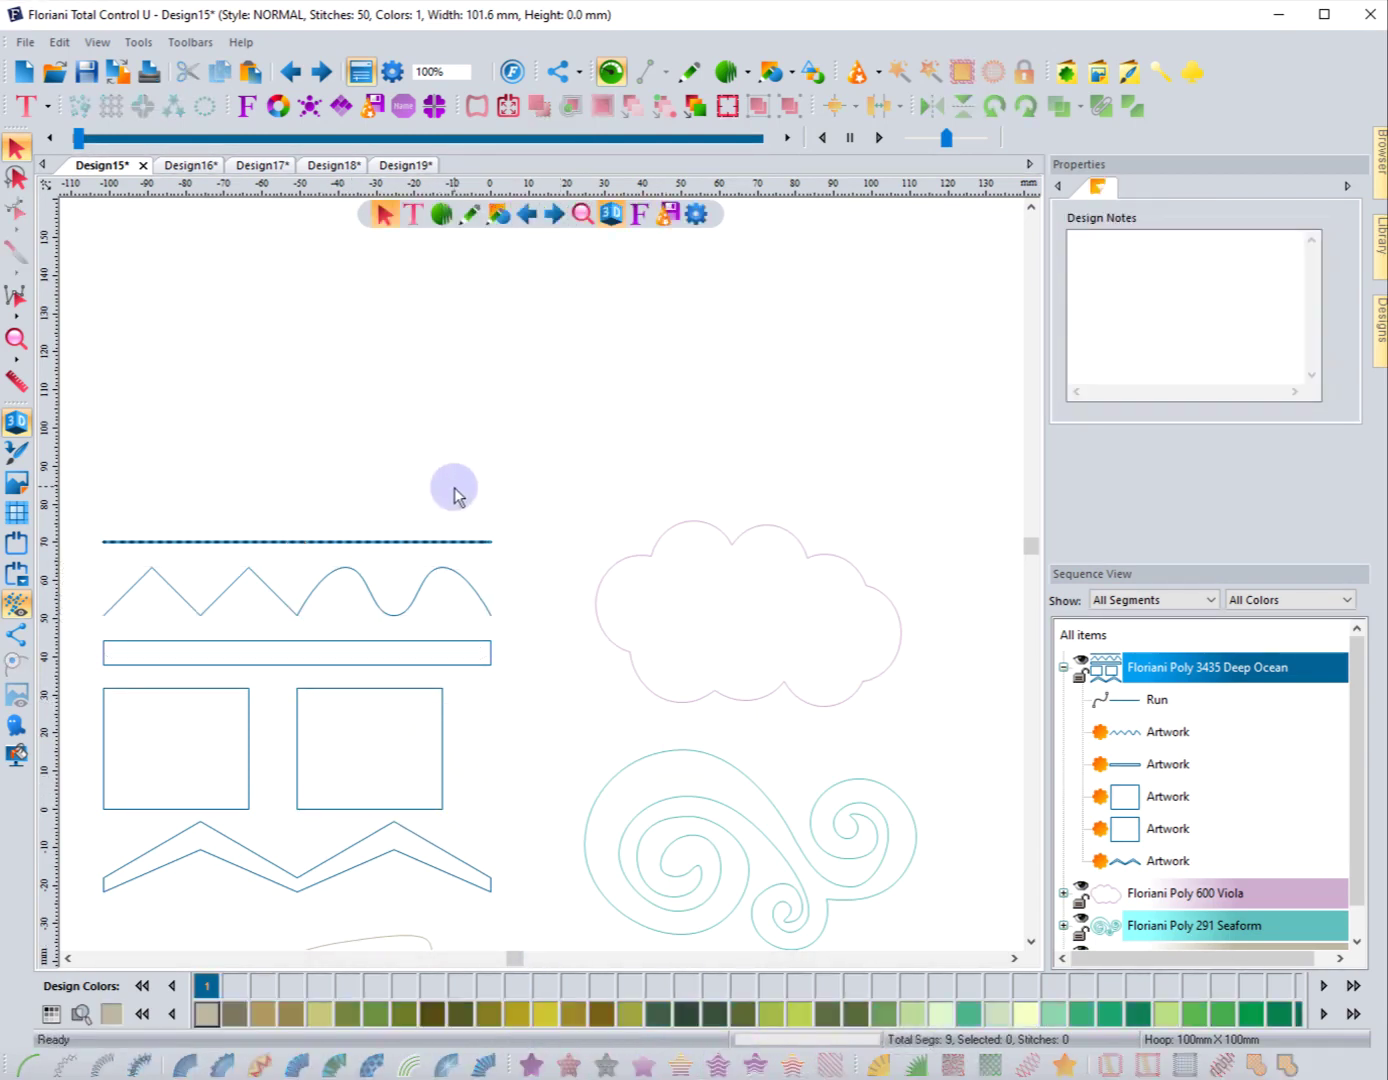
{"action": "left_click", "coordinate": [364, 690]}
{"action": "left_click", "coordinate": [32, 1062]}
{"action": "left_click", "coordinate": [278, 727]}
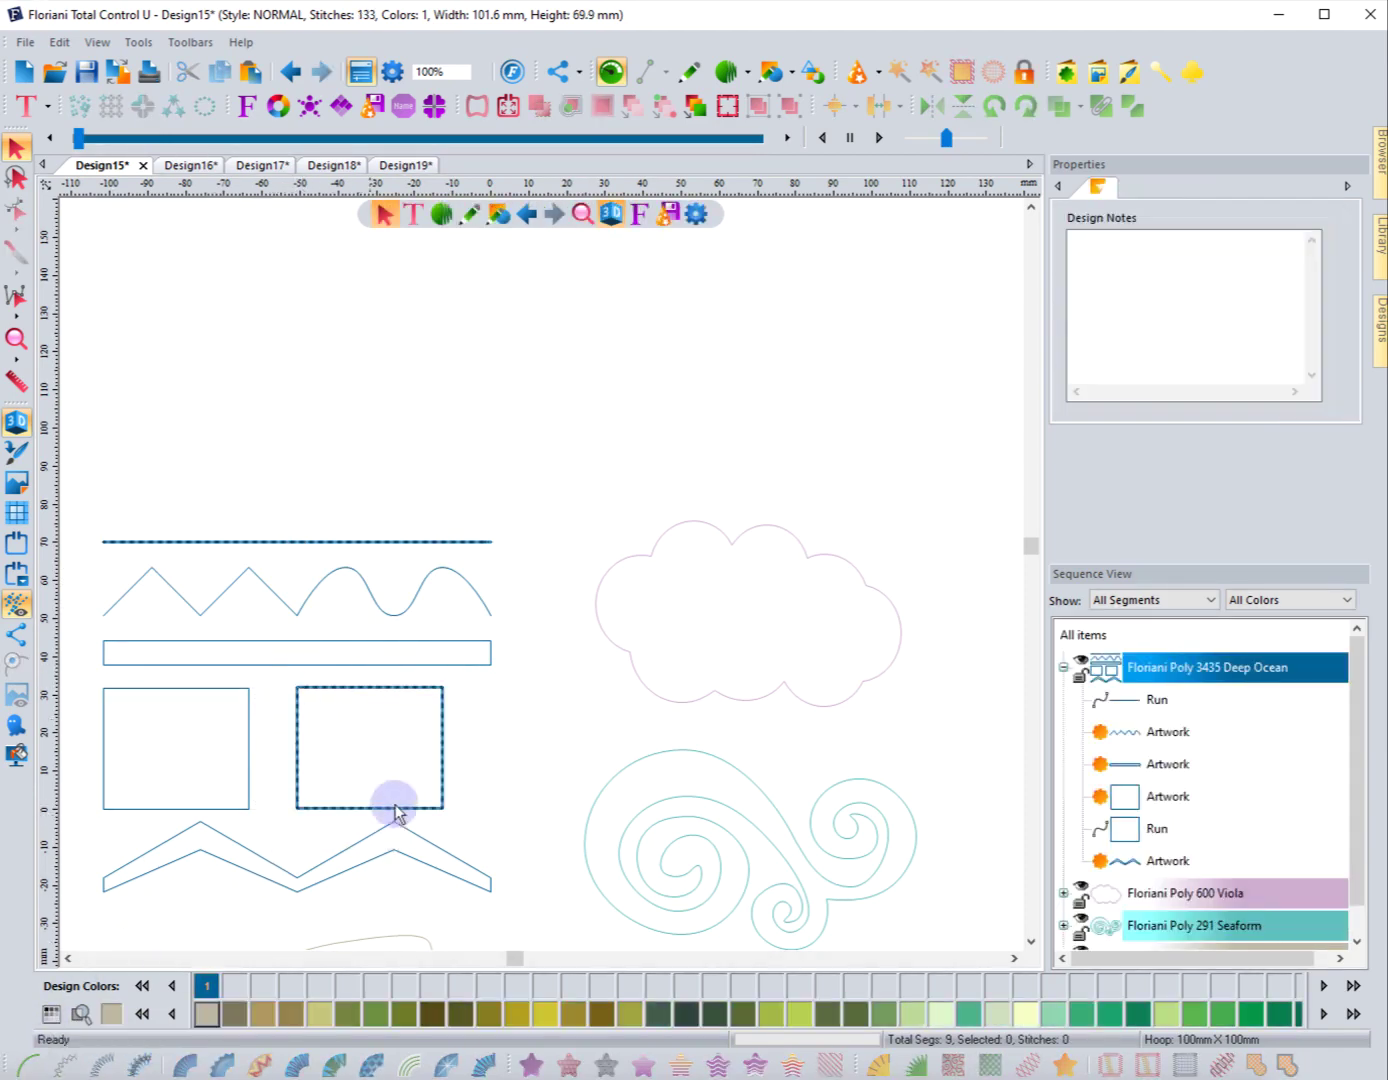
{"action": "left_click", "coordinate": [300, 720]}
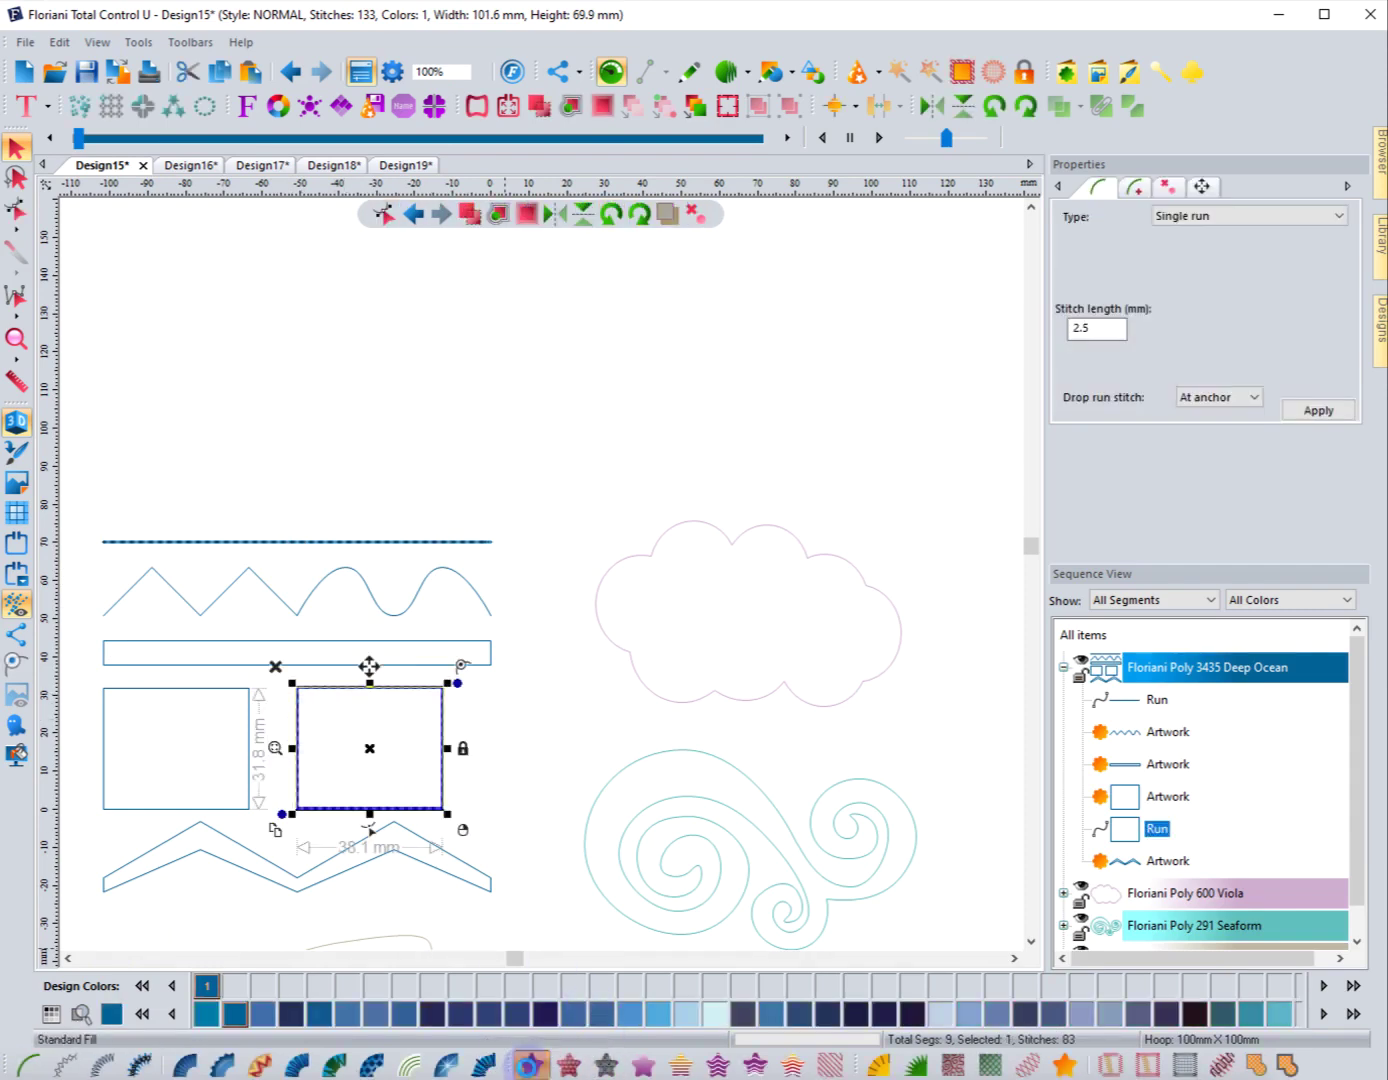
{"action": "left_click", "coordinate": [528, 1065]}
{"action": "left_click", "coordinate": [523, 748]}
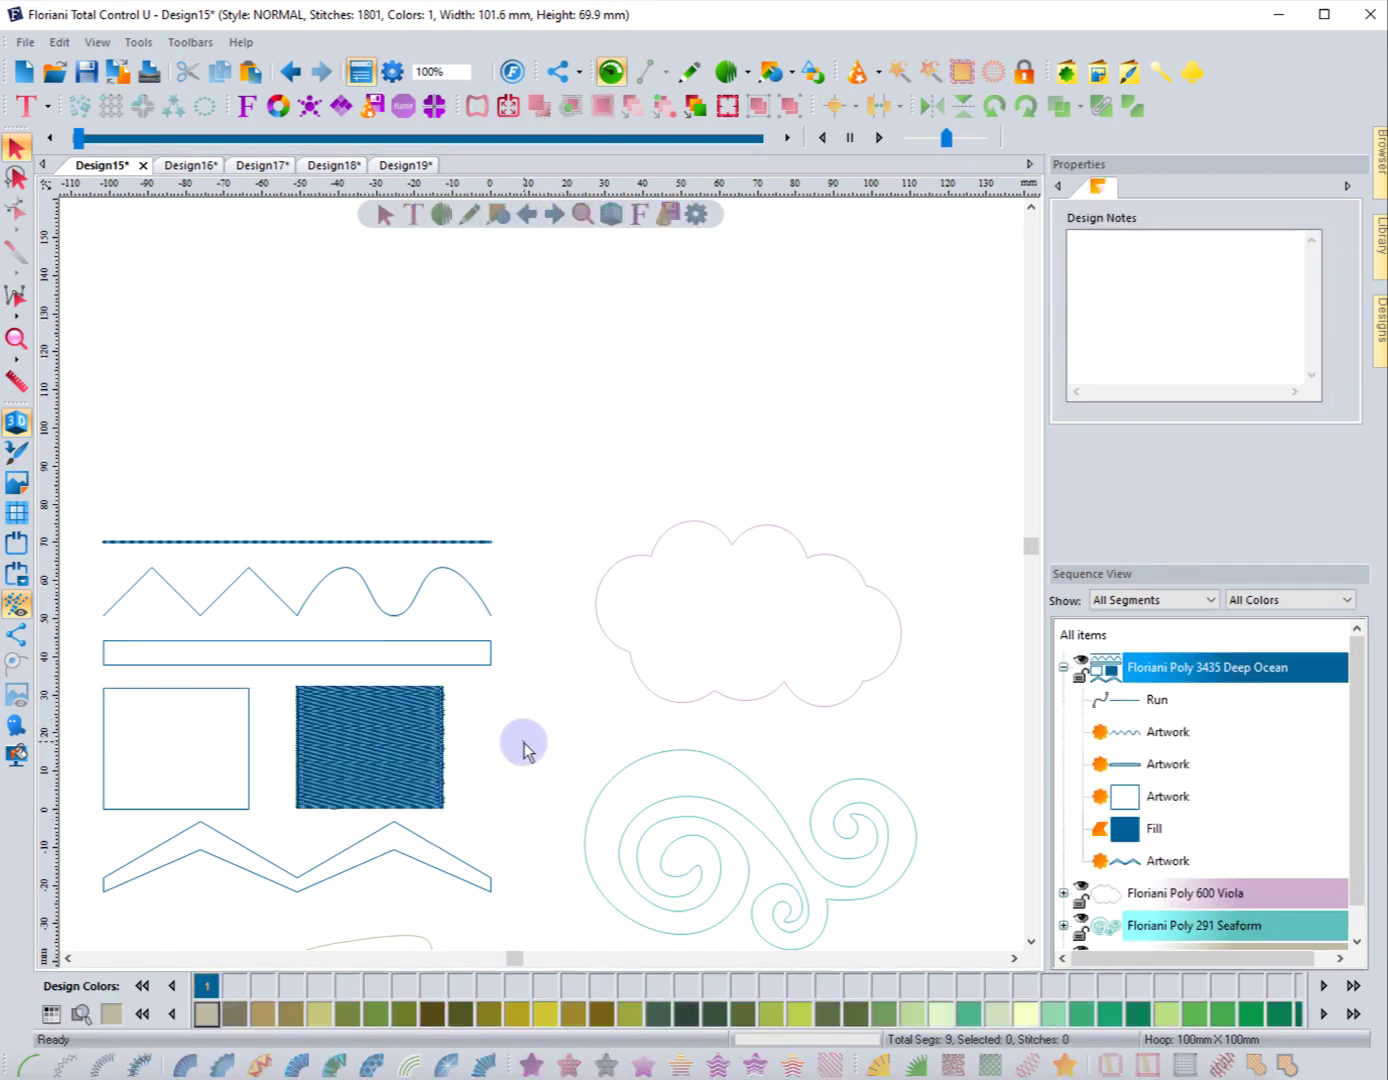
{"action": "left_click", "coordinate": [407, 685]}
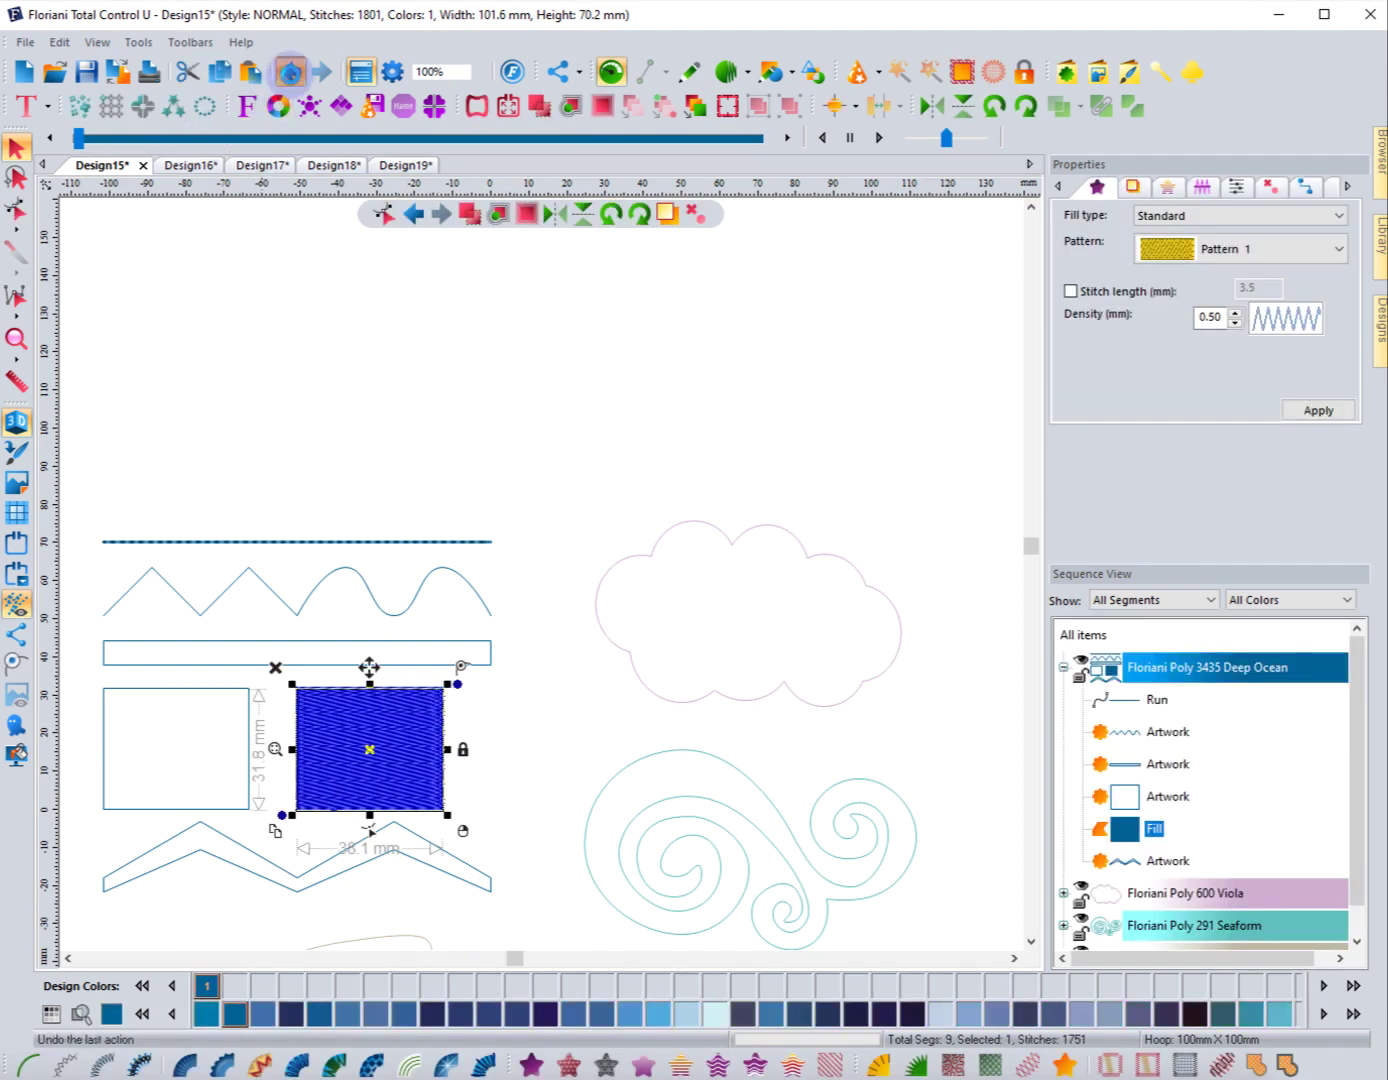
{"action": "left_click", "coordinate": [290, 71]}
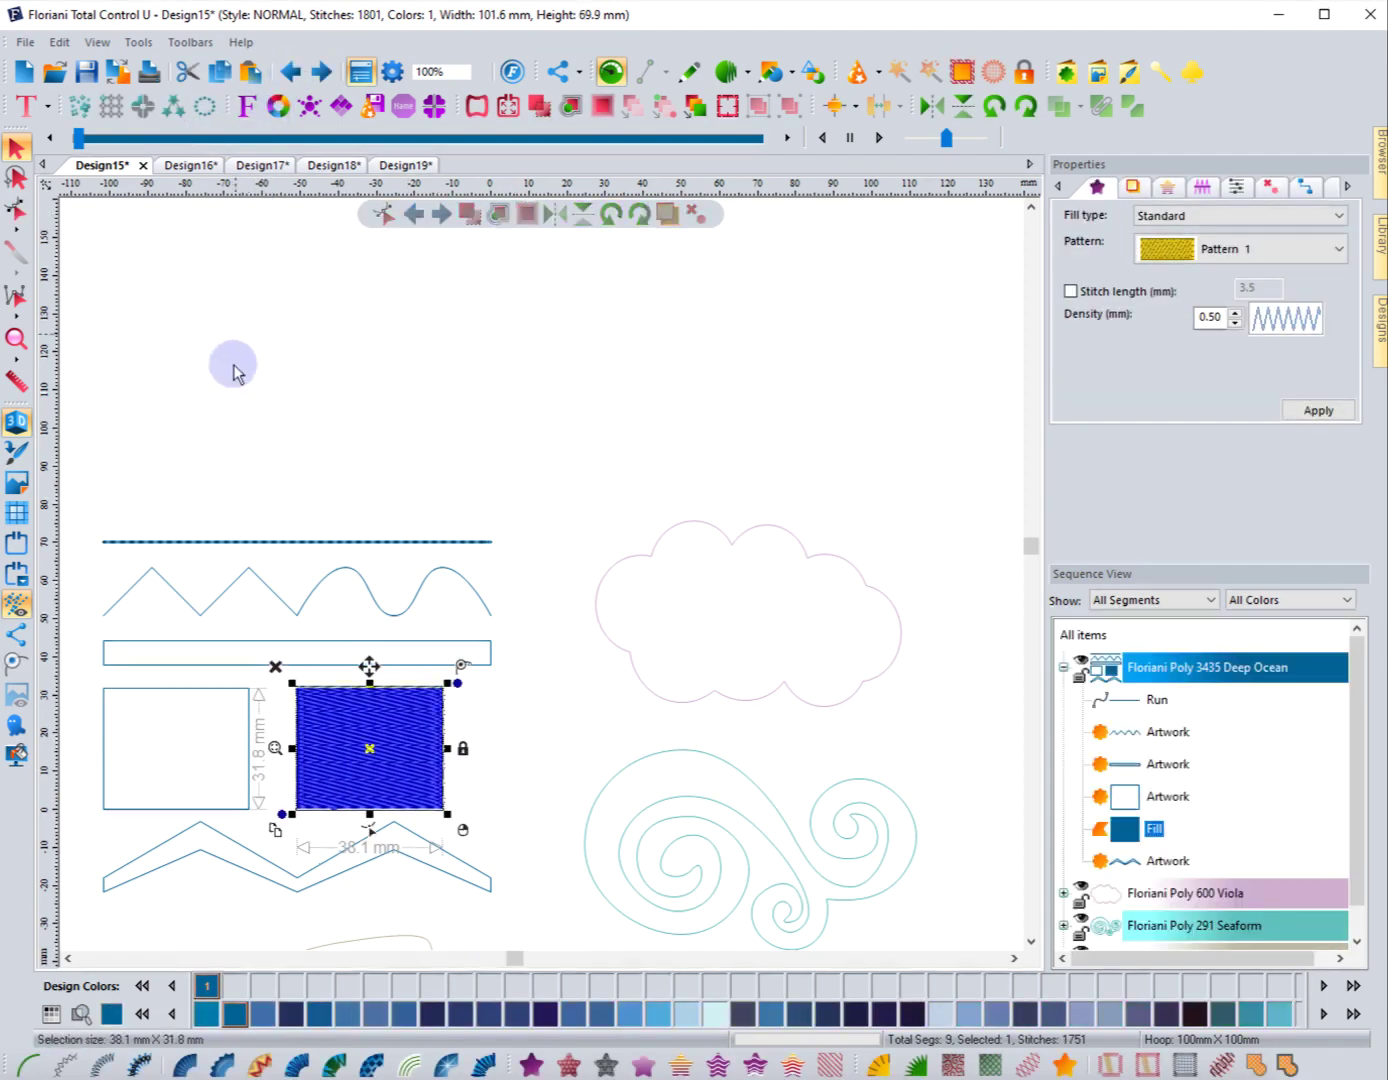
{"action": "left_click", "coordinate": [287, 71]}
{"action": "left_click", "coordinate": [205, 314]}
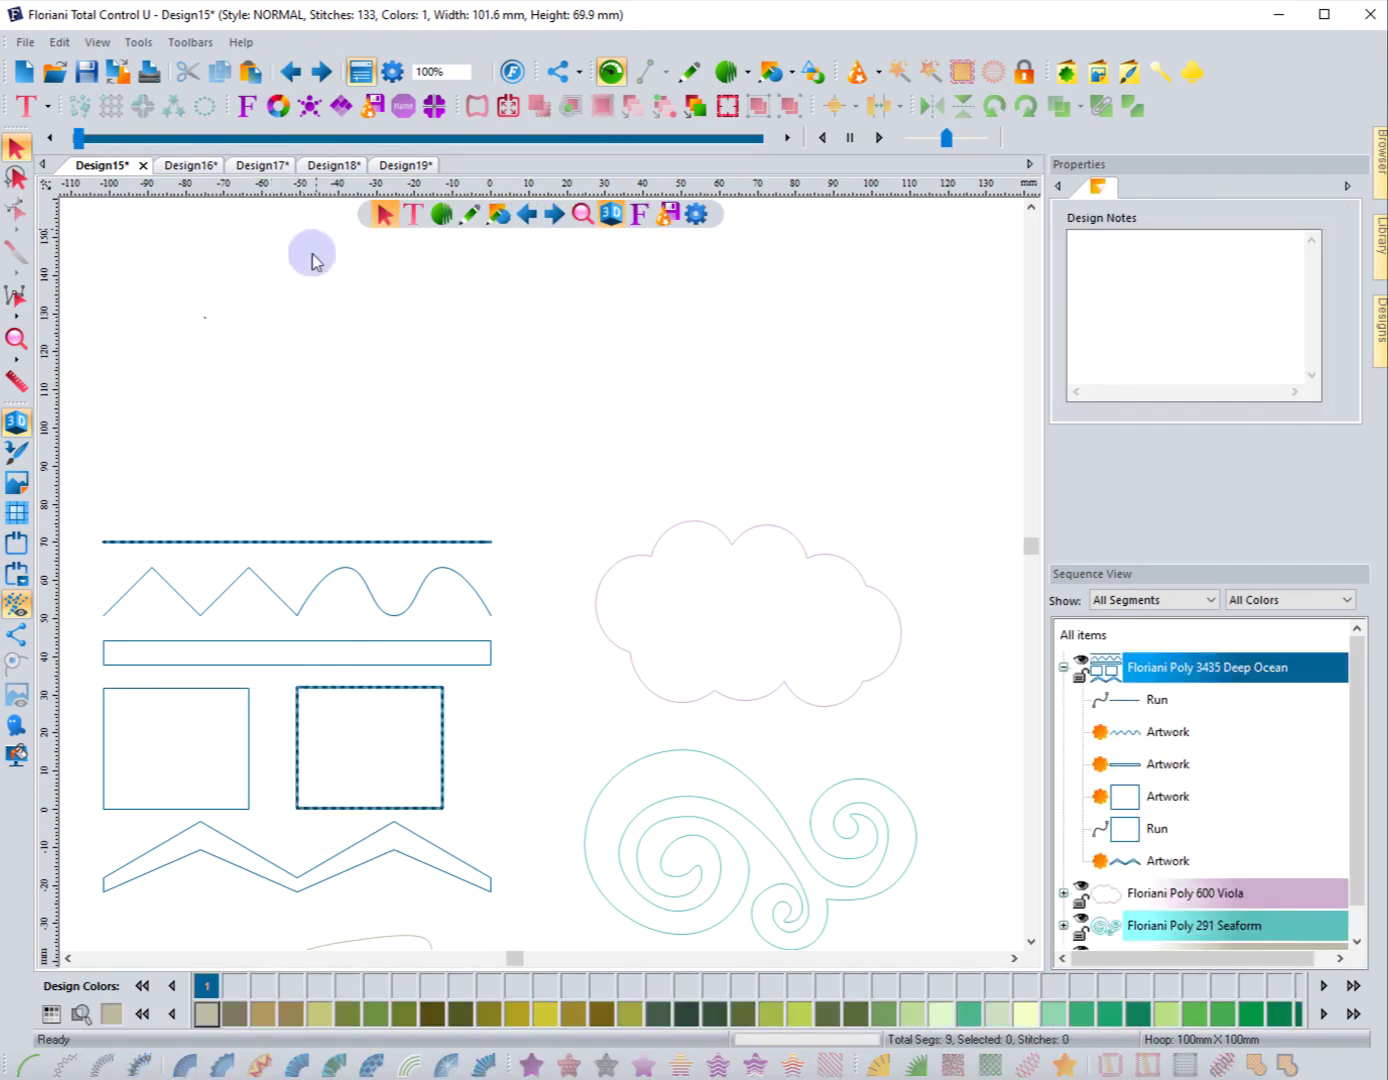
{"action": "left_click", "coordinate": [291, 71]}
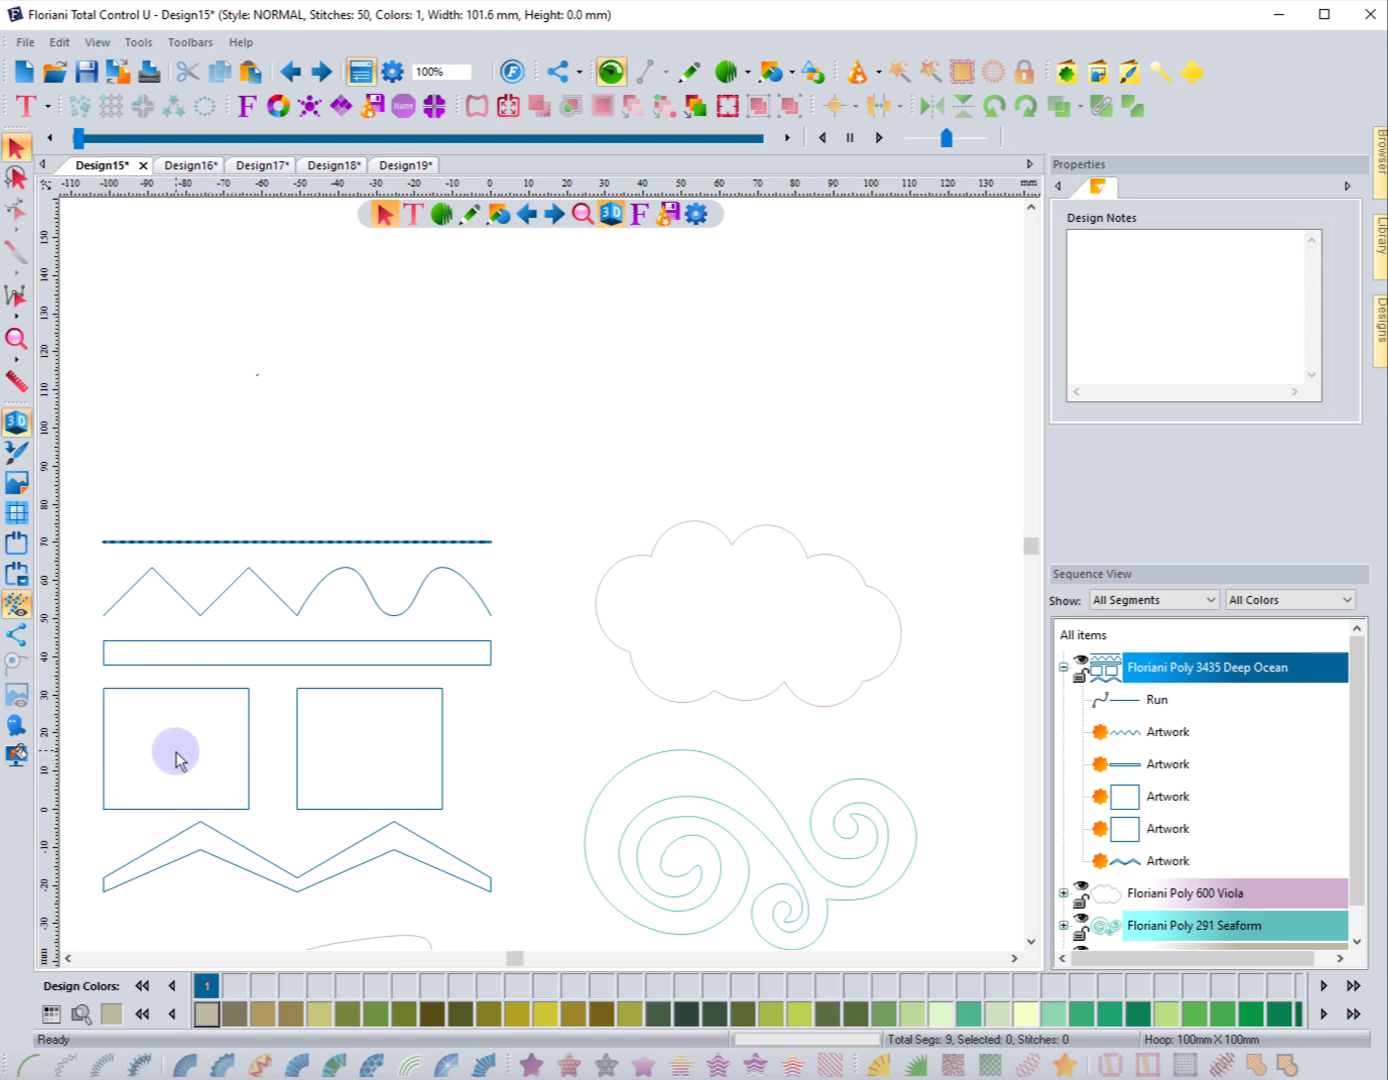
- Make the long thin rectangle a Satin Path, bringing Design15 to 621 stitches
{"action": "left_click", "coordinate": [225, 648]}
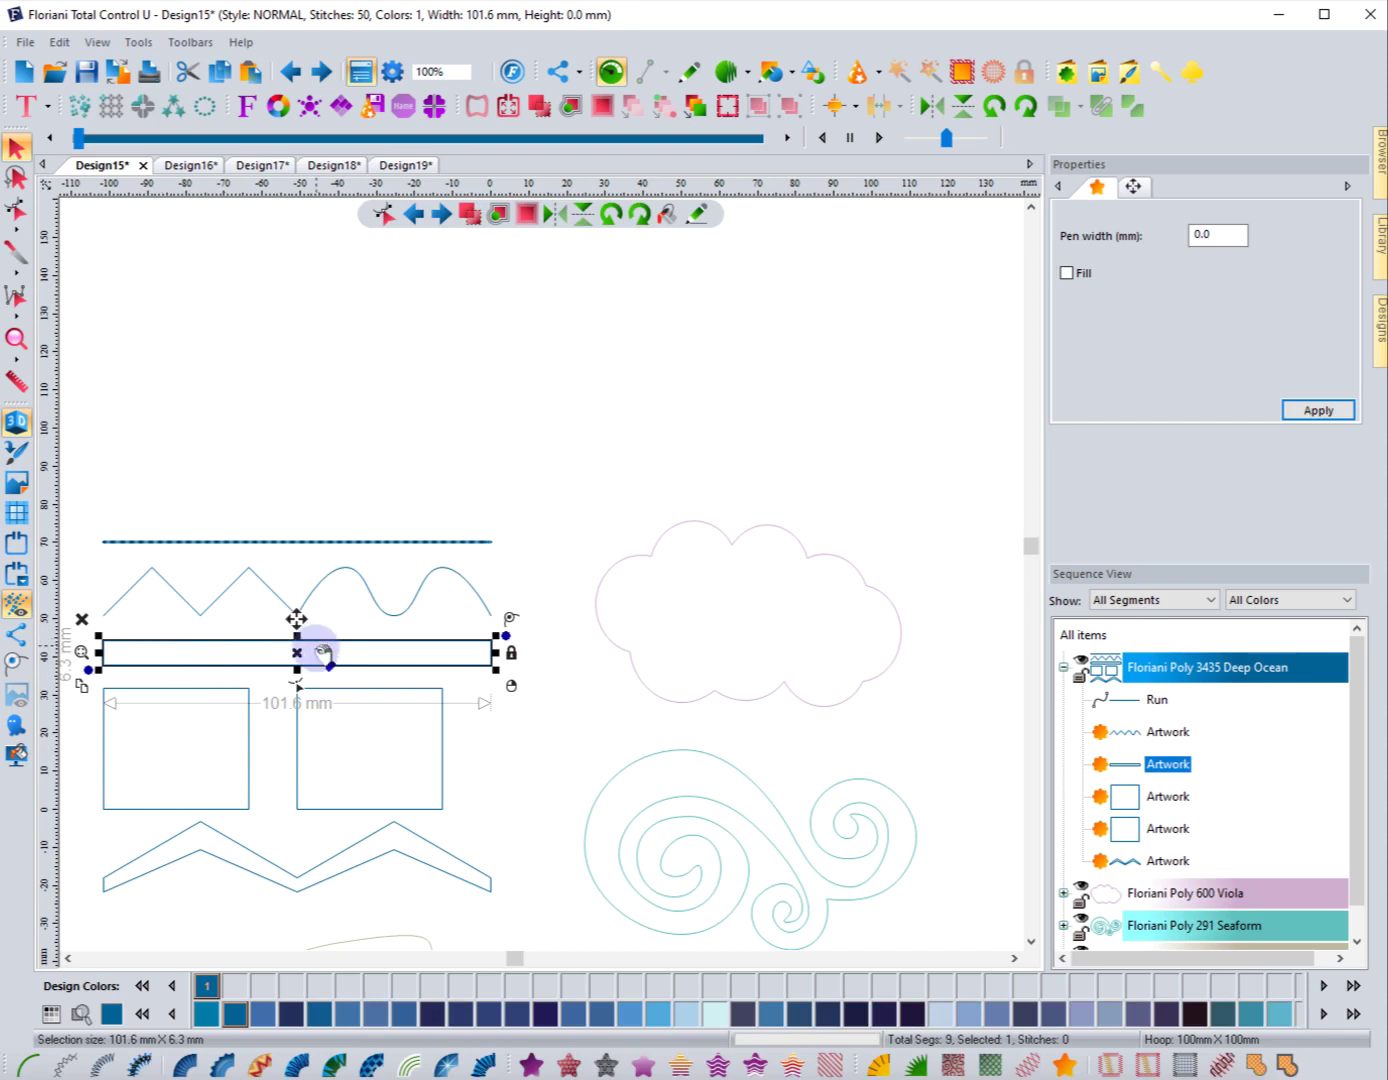
{"action": "left_click", "coordinate": [480, 1066]}
- Satin-fill the left square outline, raising Design15 to 1783 stitches
{"action": "left_click", "coordinate": [527, 800]}
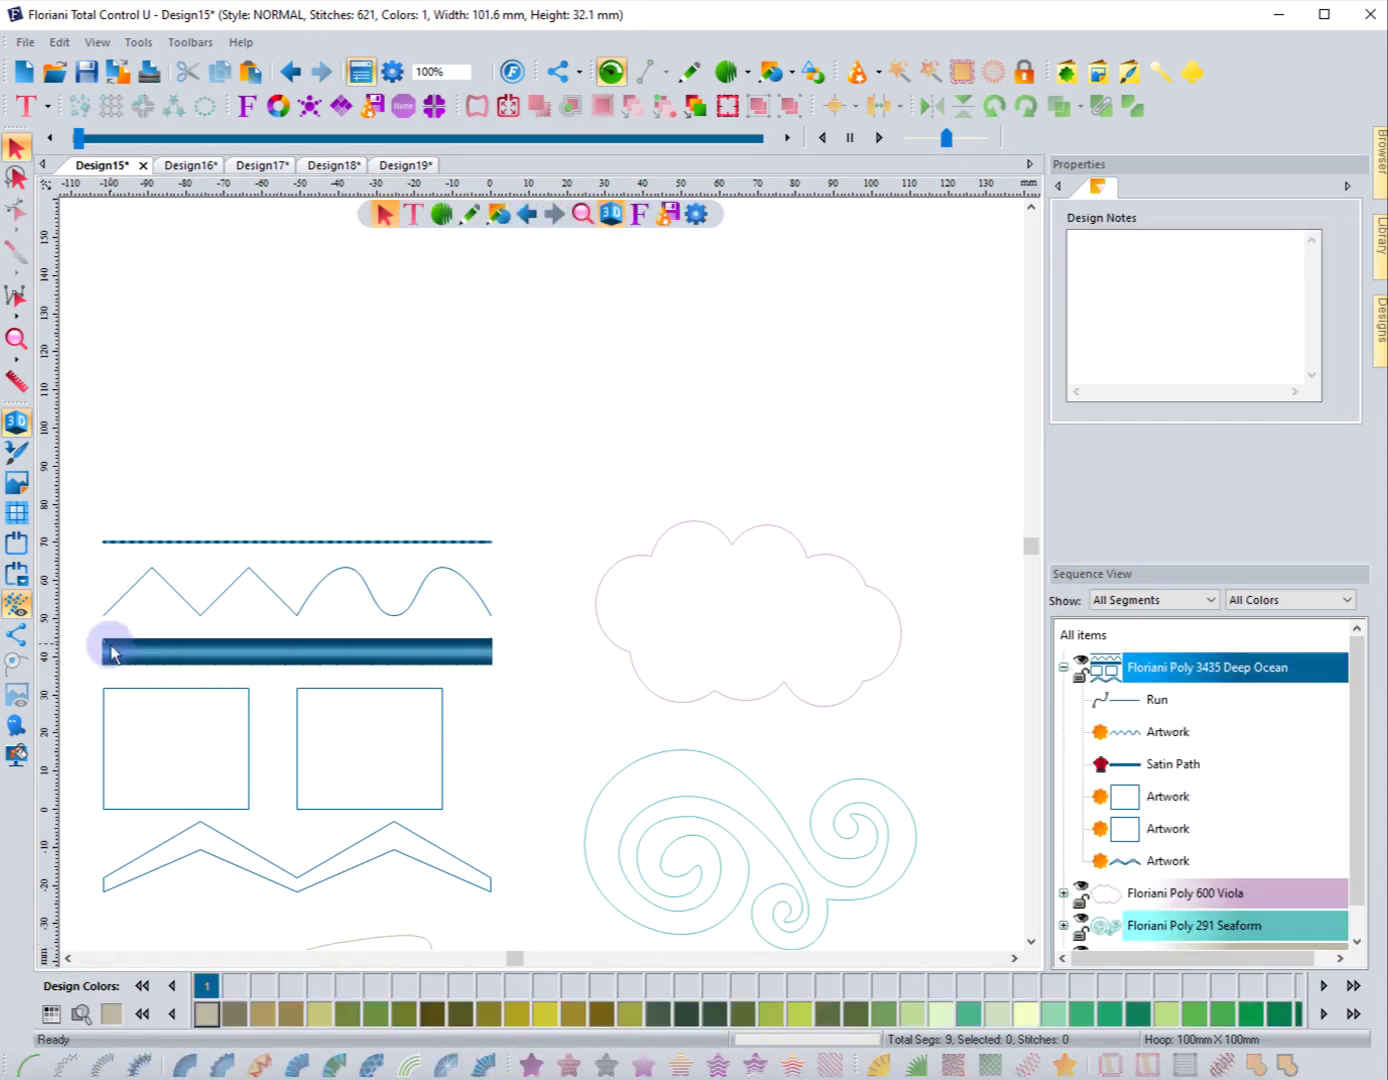
{"action": "left_click", "coordinate": [249, 728]}
{"action": "left_click", "coordinate": [484, 1066]}
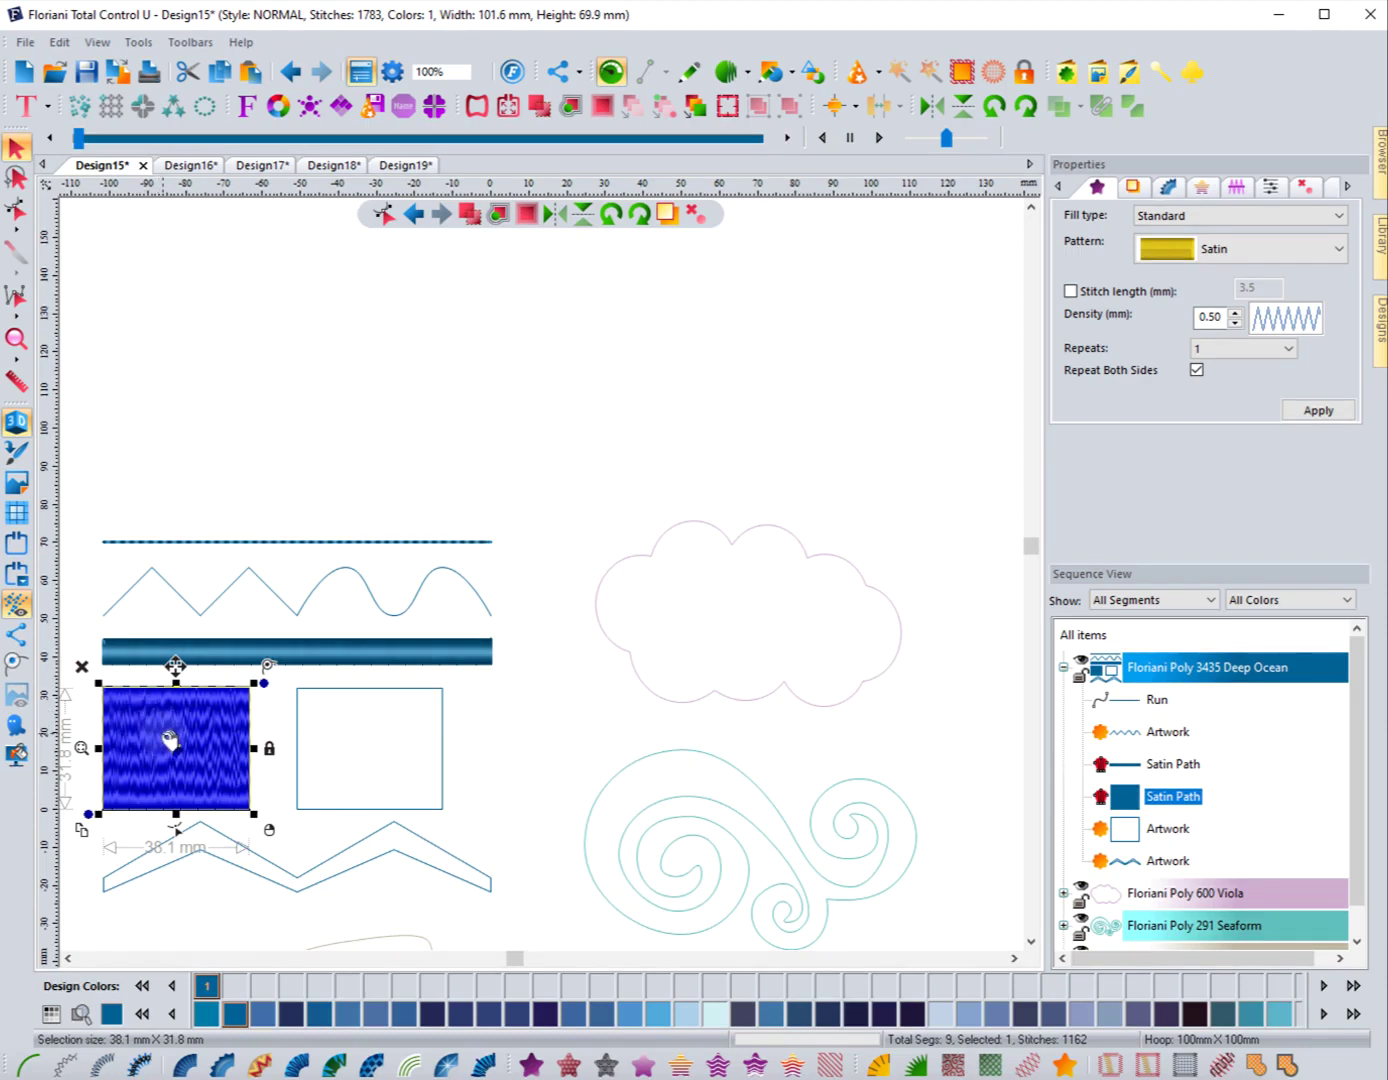
{"action": "left_click", "coordinate": [177, 467]}
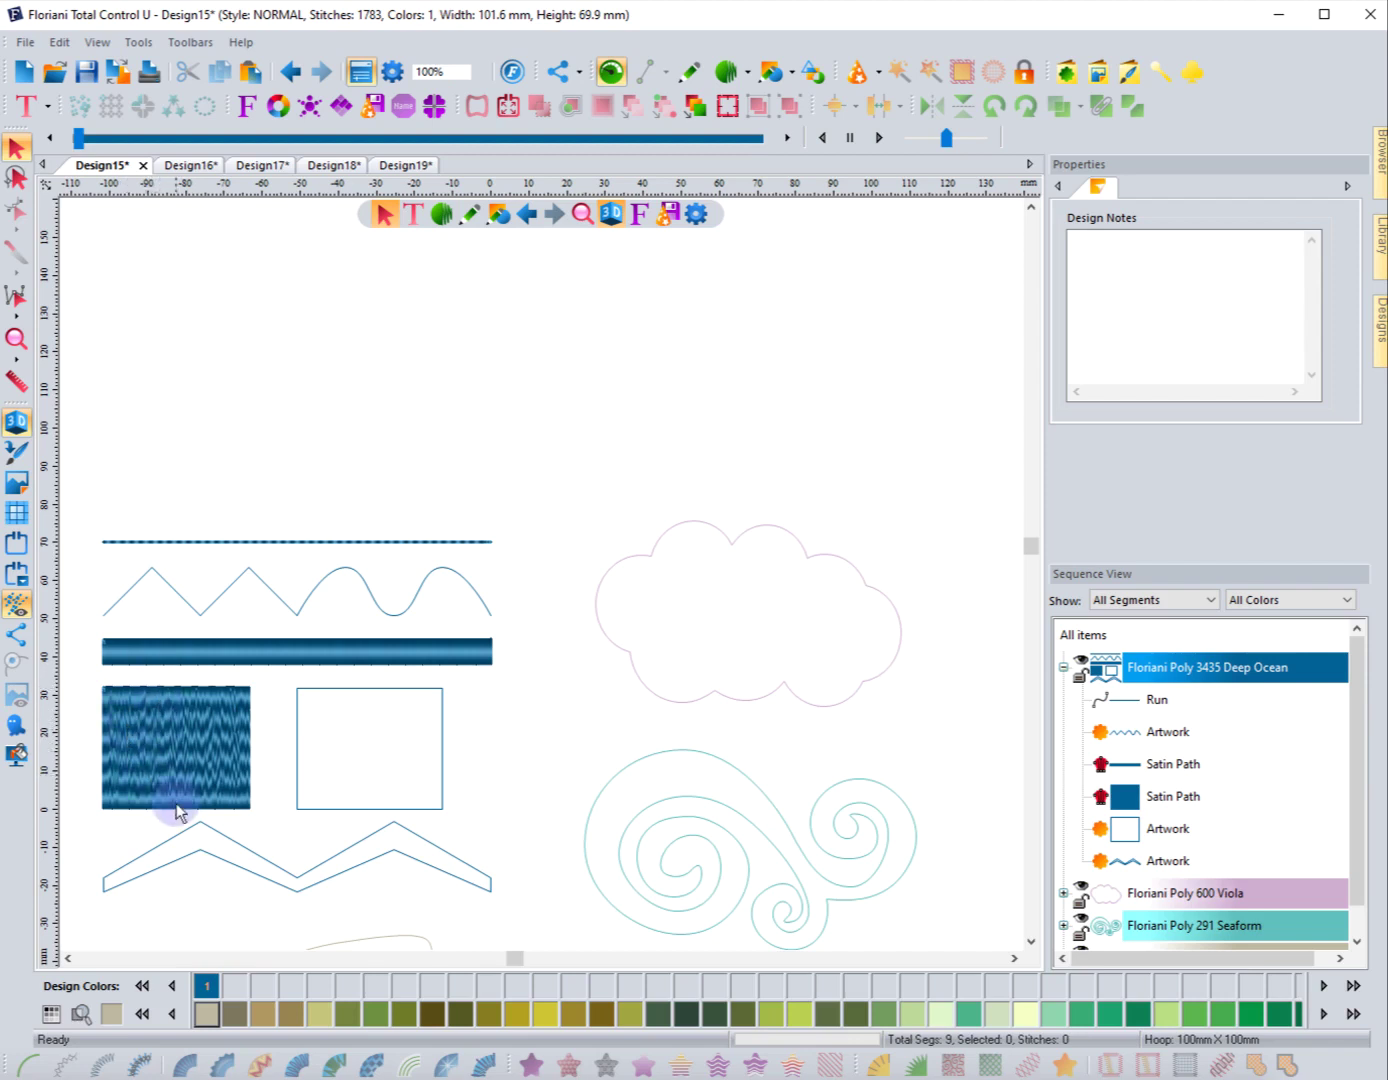
{"action": "left_click", "coordinate": [168, 700]}
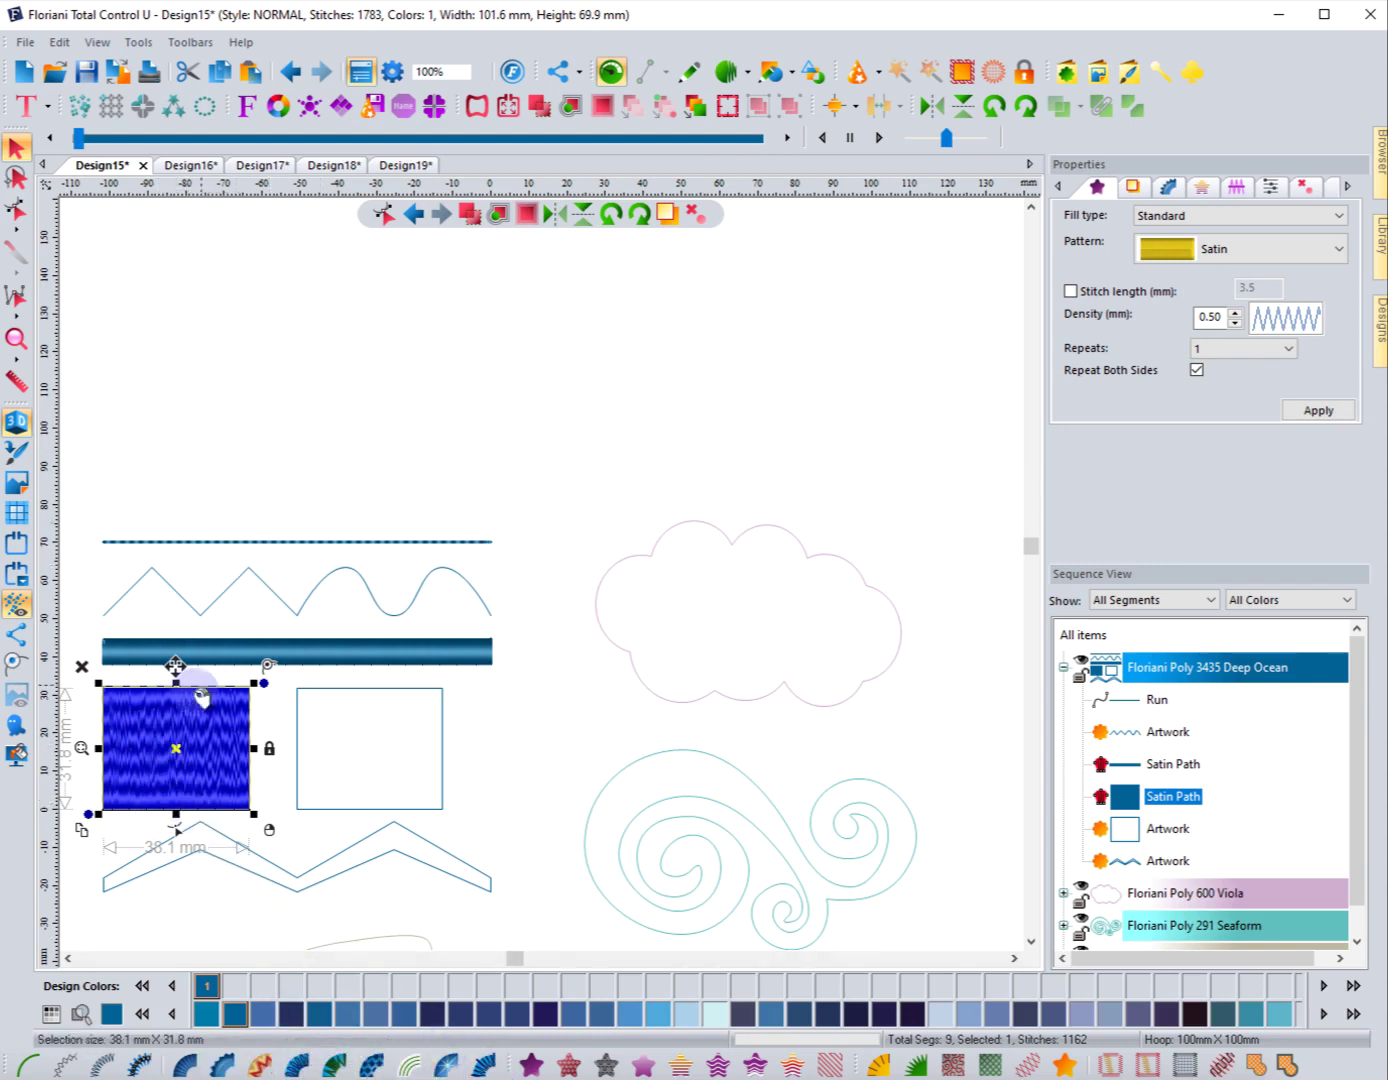
- Undo the square's satin fill, dropping Design15 back to 621 stitches
{"action": "left_click", "coordinate": [288, 70]}
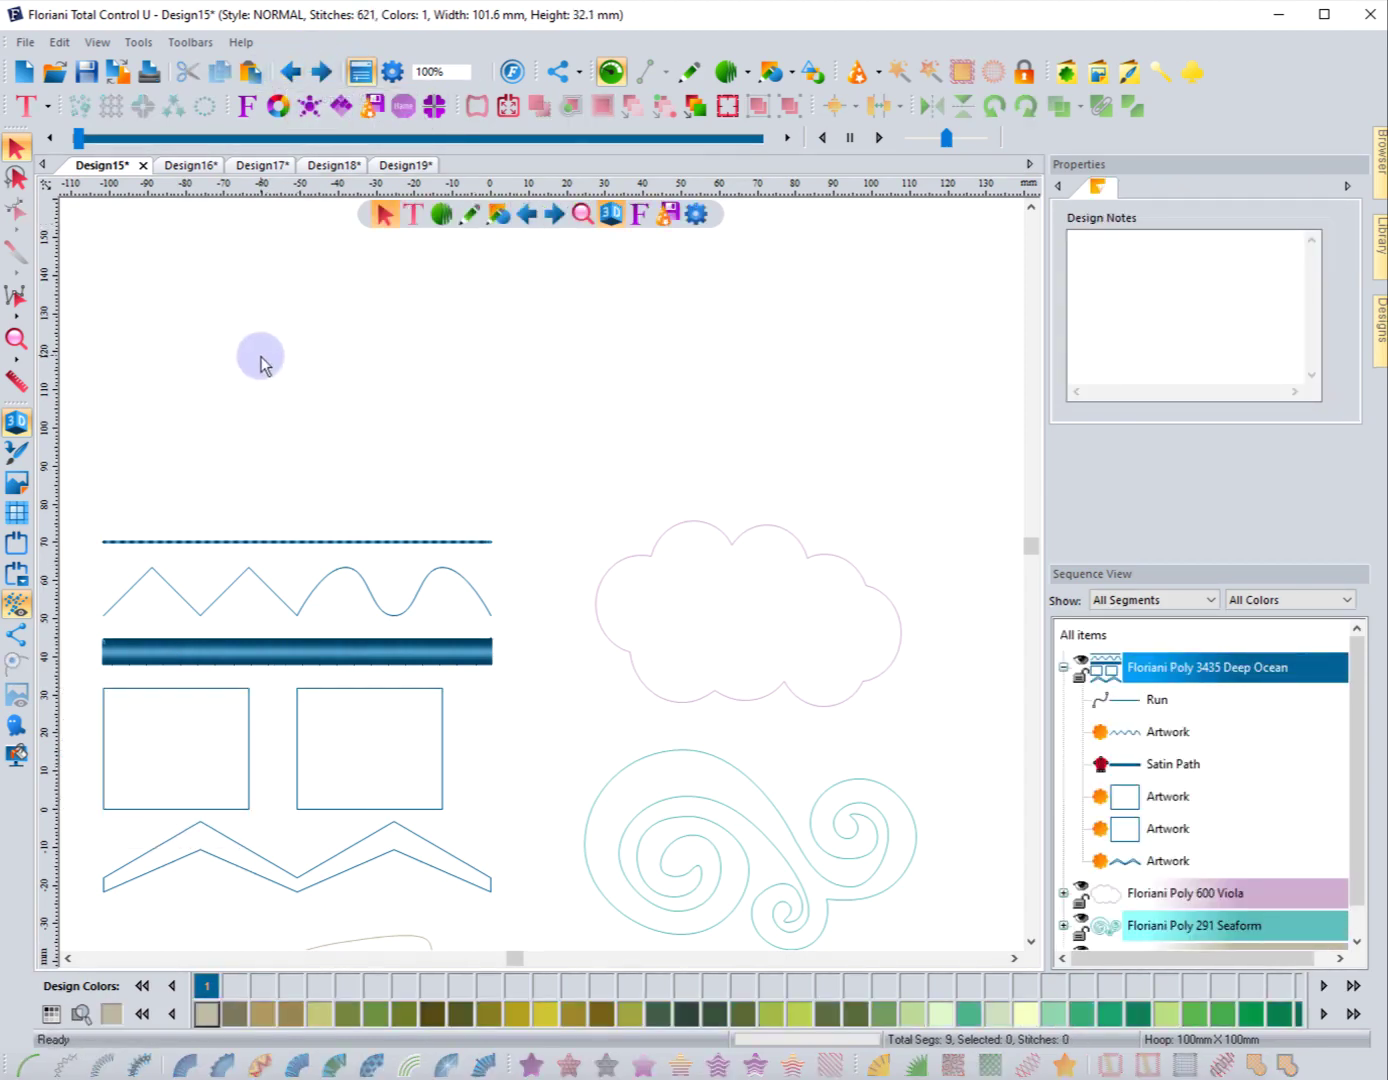
{"action": "left_click", "coordinate": [248, 706]}
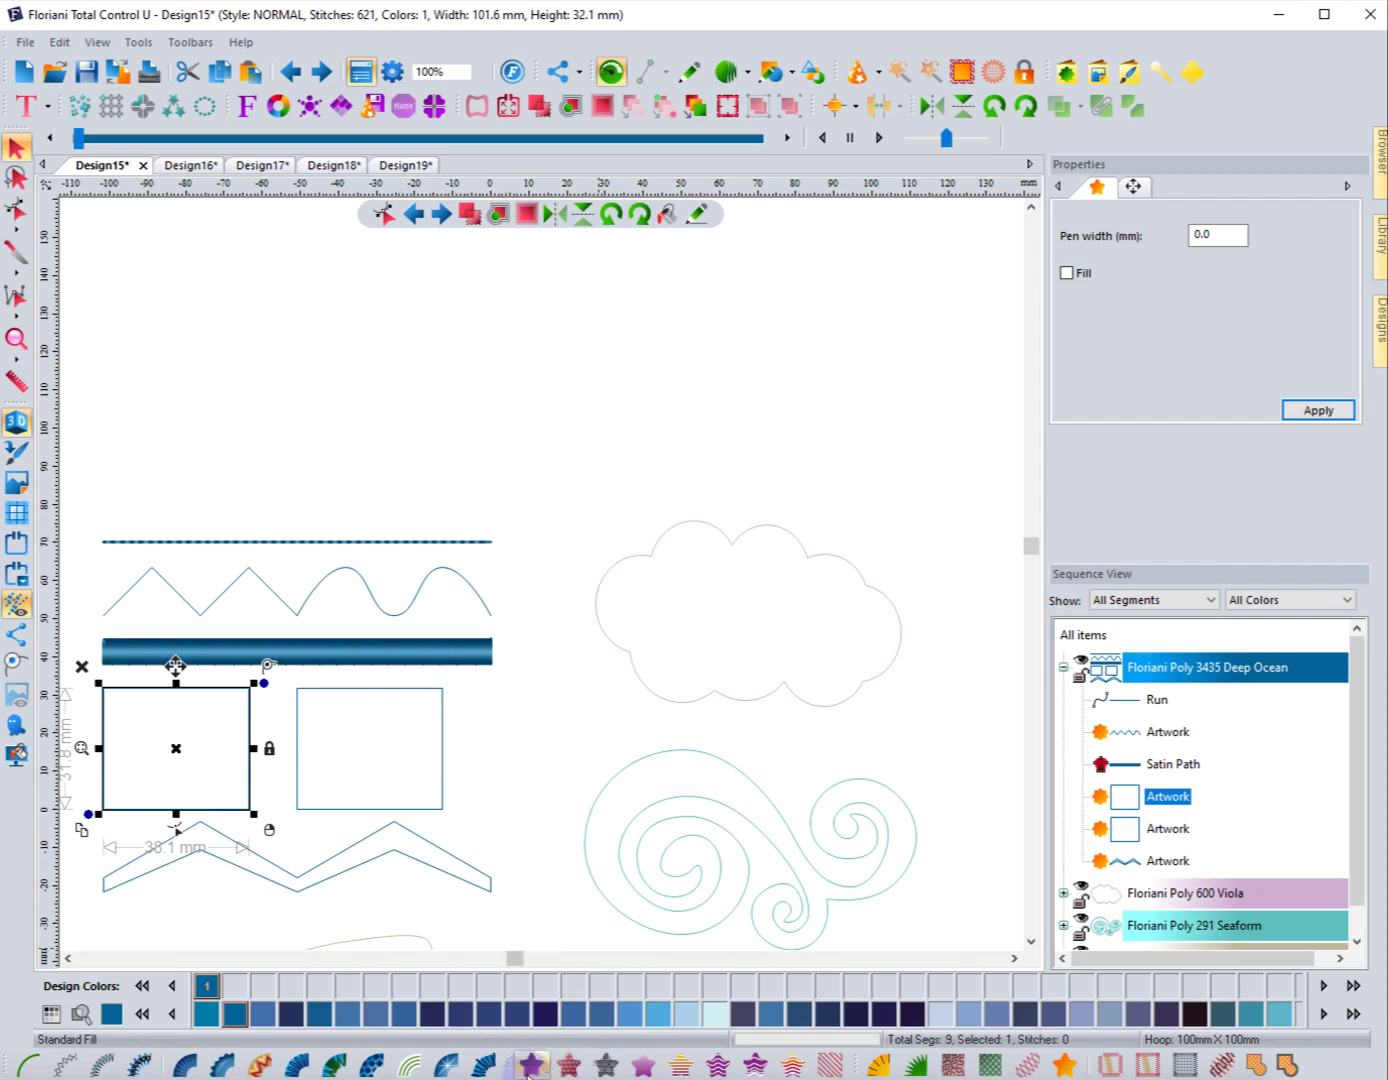
{"action": "left_click", "coordinate": [530, 823]}
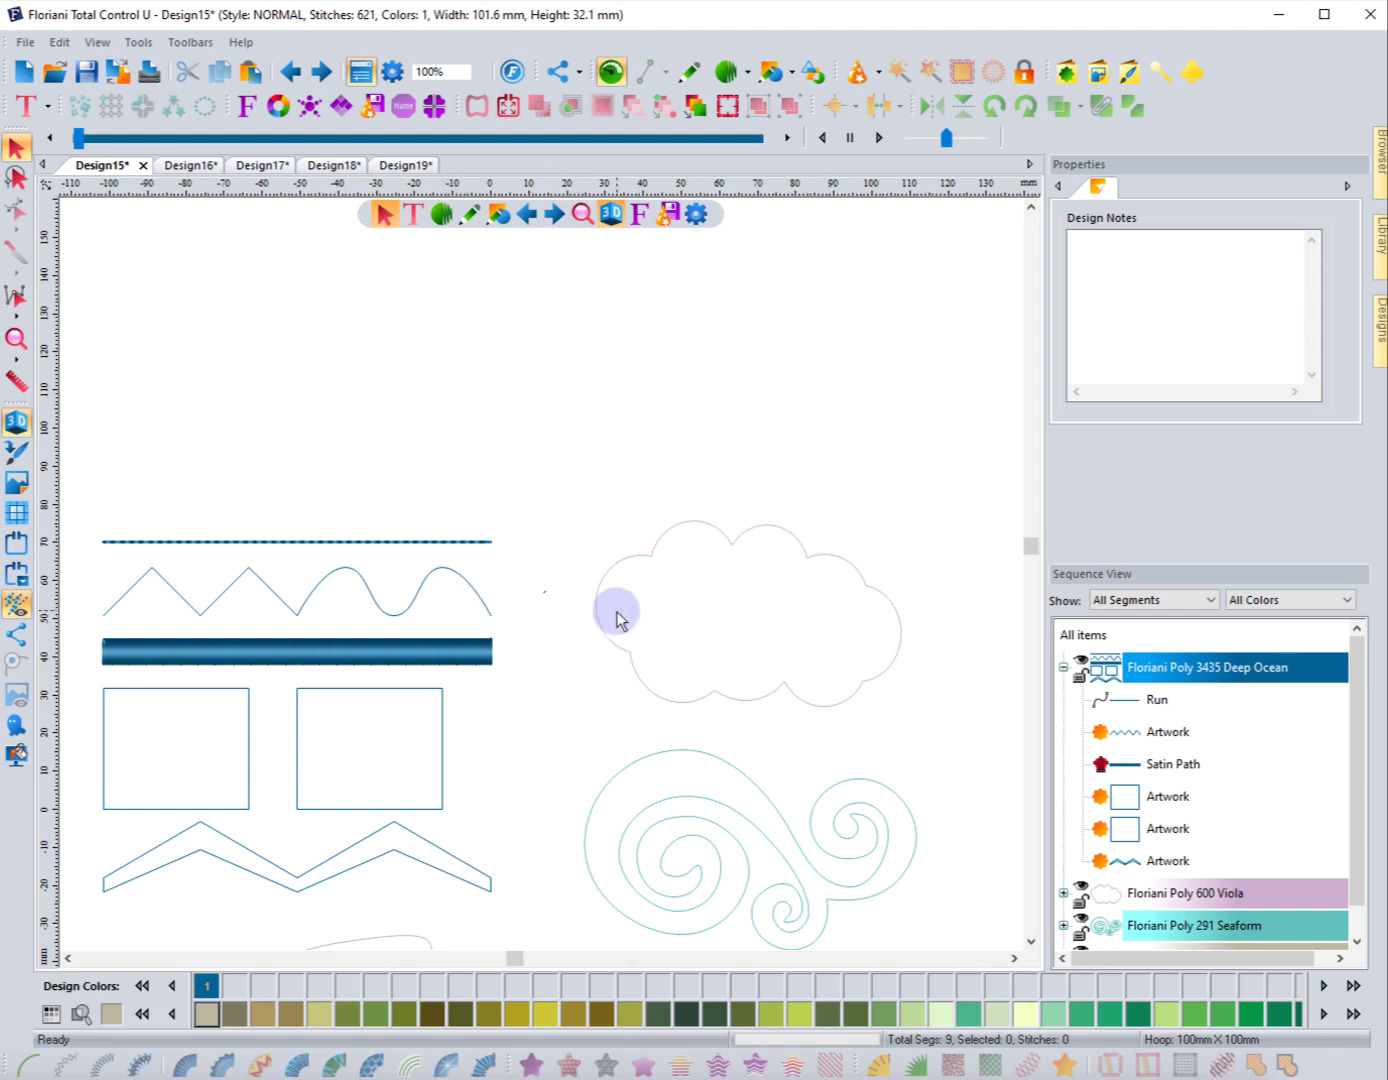
- Undo the satin path on the thin band, leaving Design15 at 50 stitches
{"action": "left_click", "coordinate": [840, 893]}
{"action": "left_click", "coordinate": [1031, 941]}
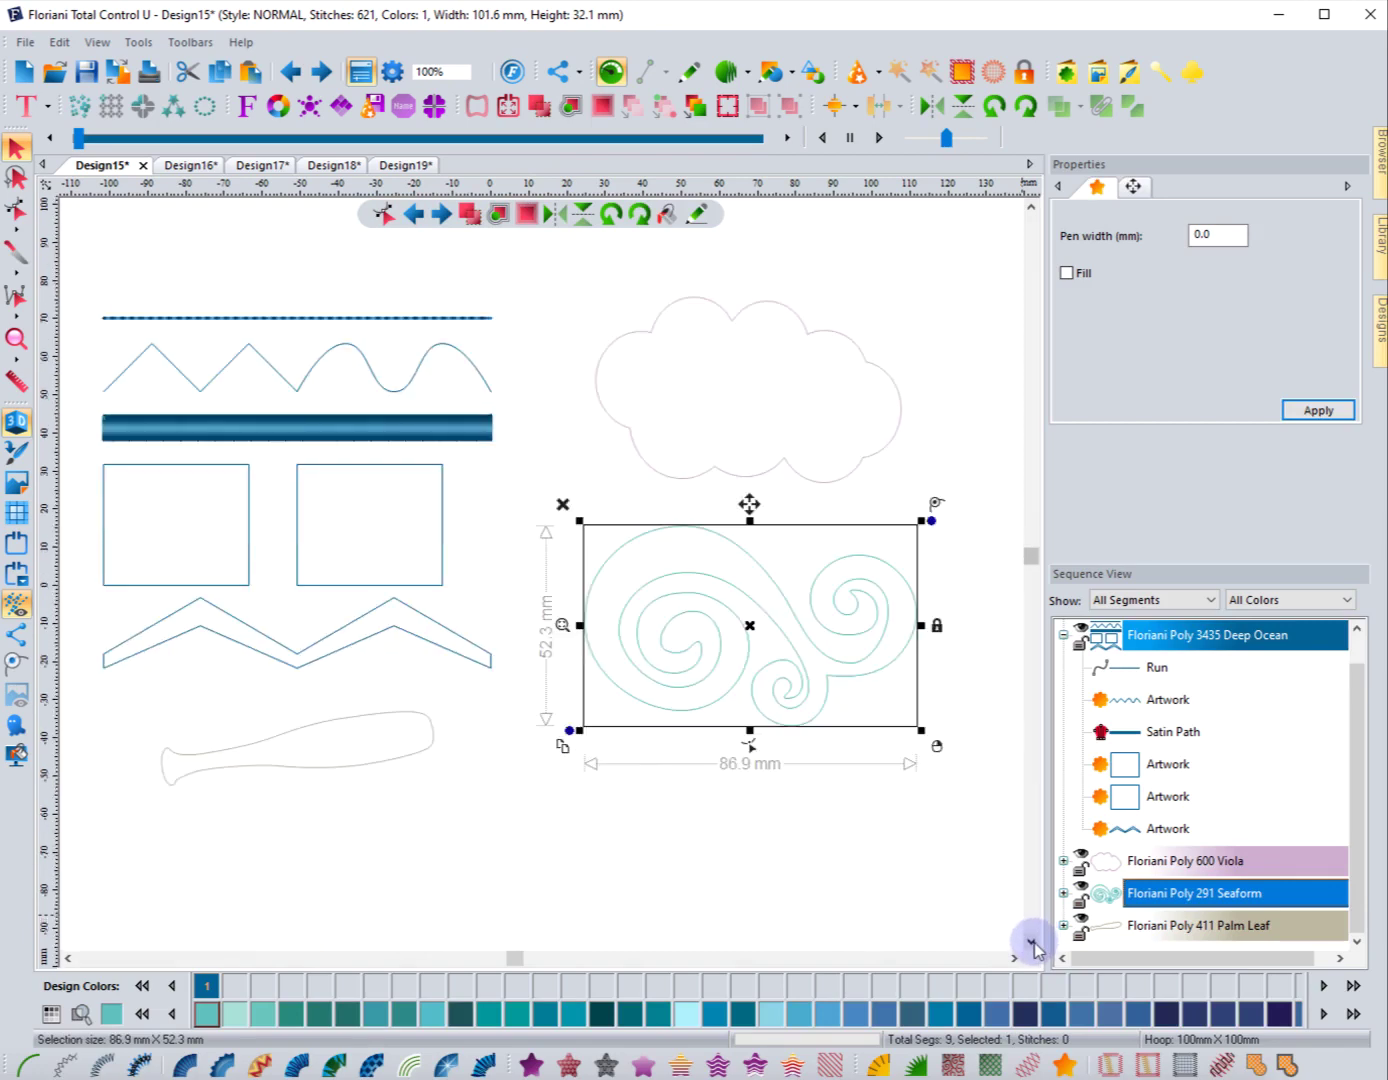
{"action": "left_click", "coordinate": [590, 815]}
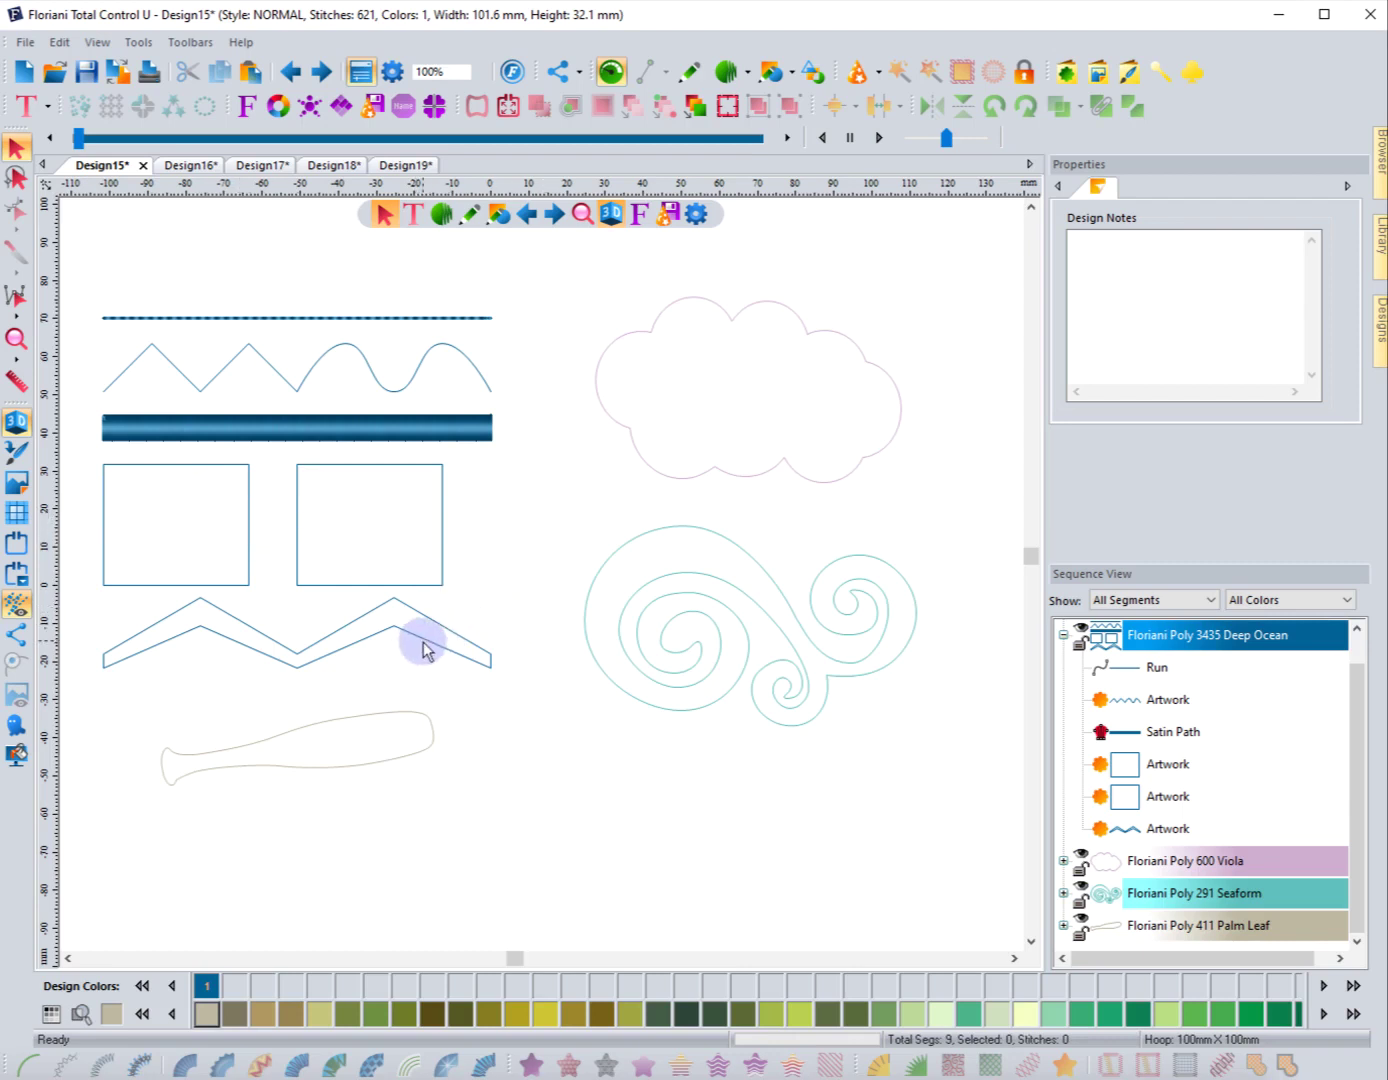
{"action": "left_click", "coordinate": [289, 70]}
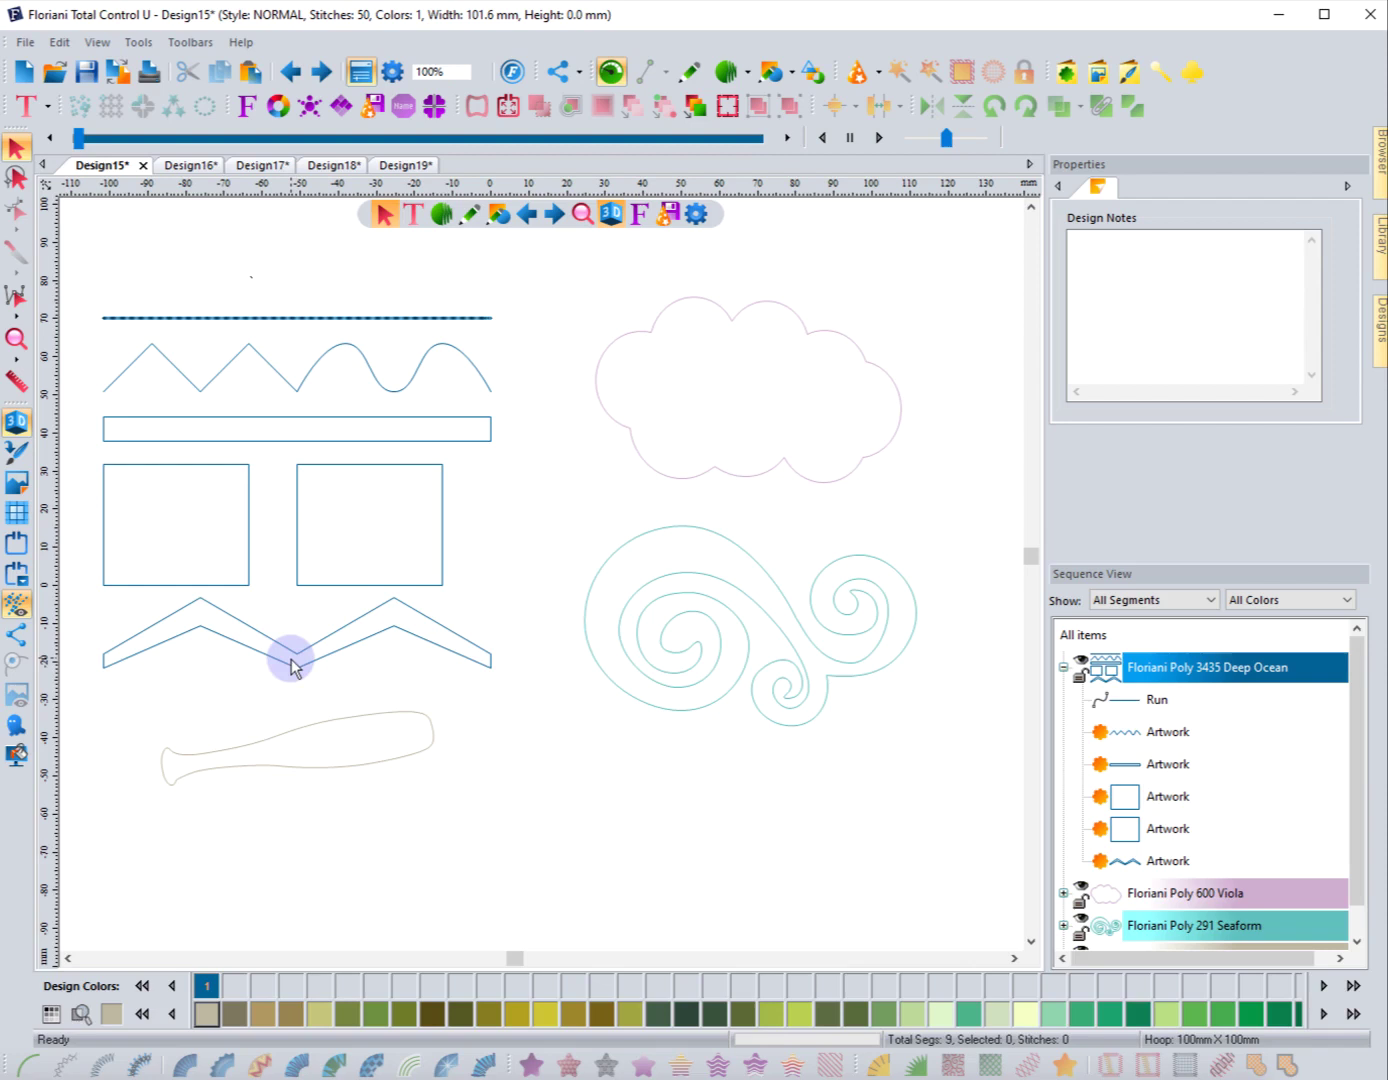
{"action": "left_click", "coordinate": [309, 730]}
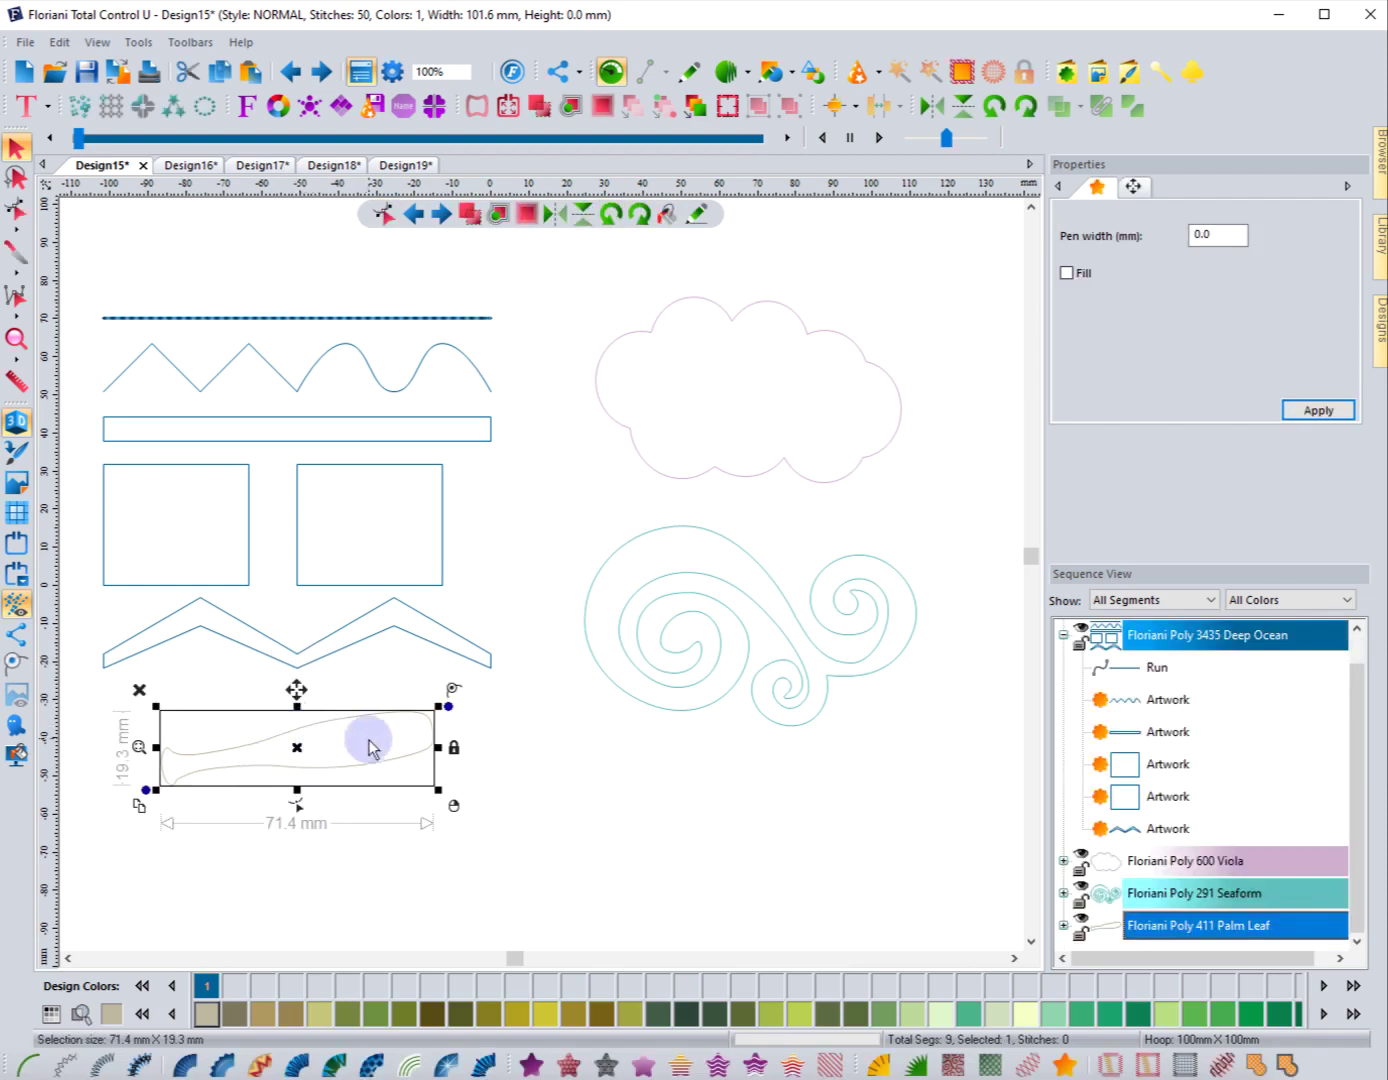
{"action": "left_click", "coordinate": [482, 1064]}
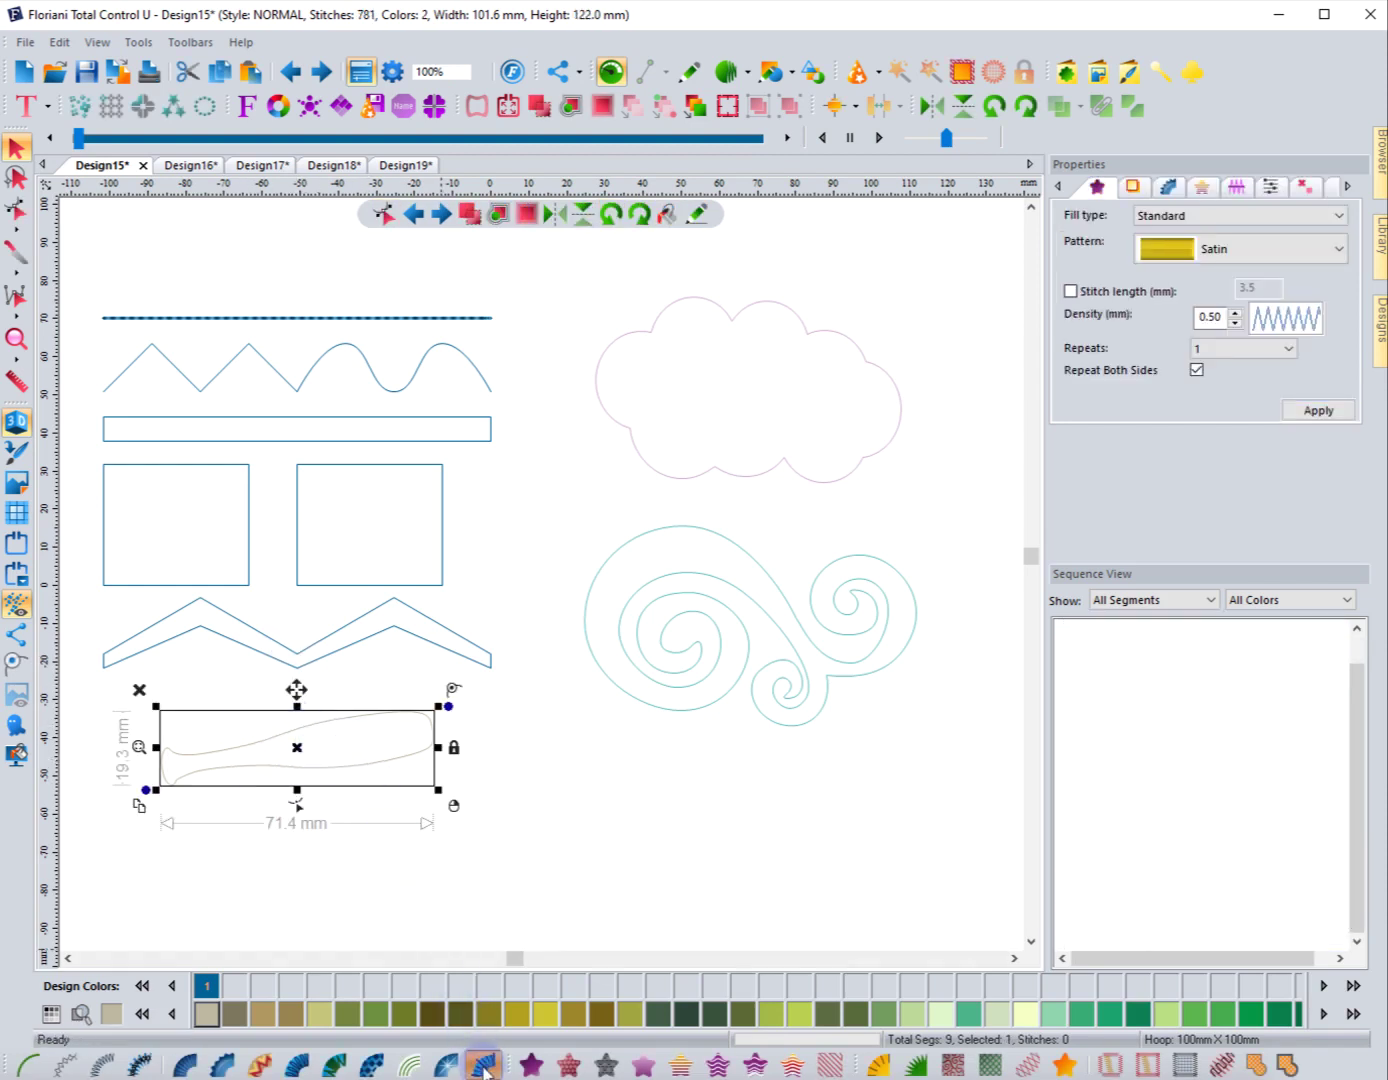
{"action": "left_click", "coordinate": [331, 908]}
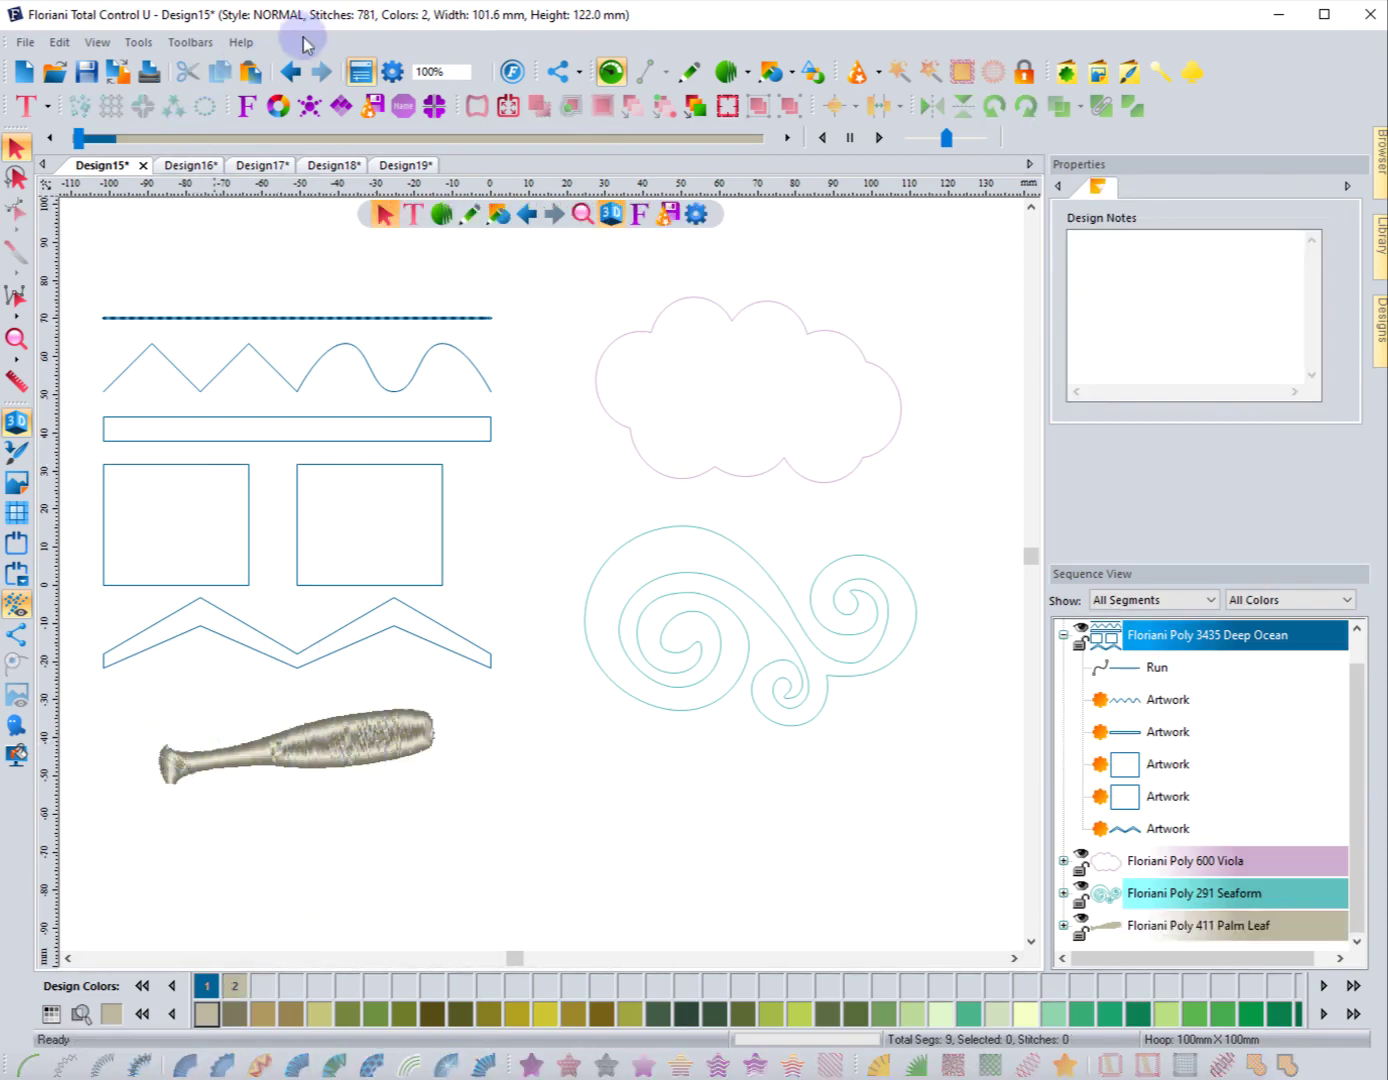
{"action": "left_click", "coordinate": [290, 70]}
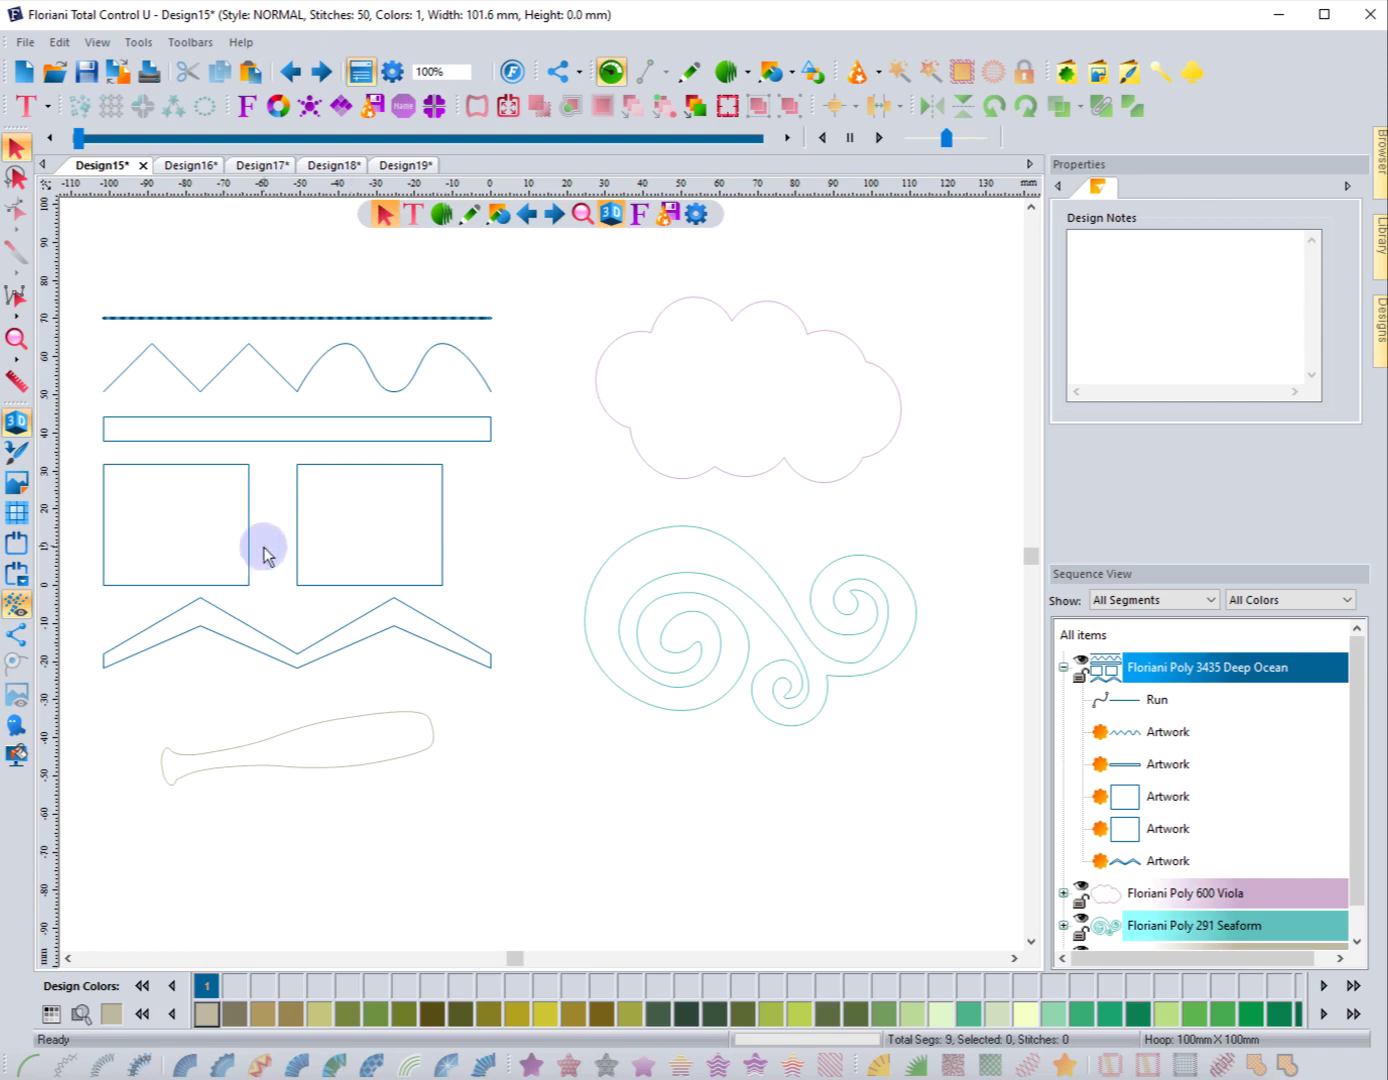
- Apply Auto Satin to the swirl artwork, bringing Design15 to 1865 stitches
{"action": "left_click", "coordinate": [636, 598]}
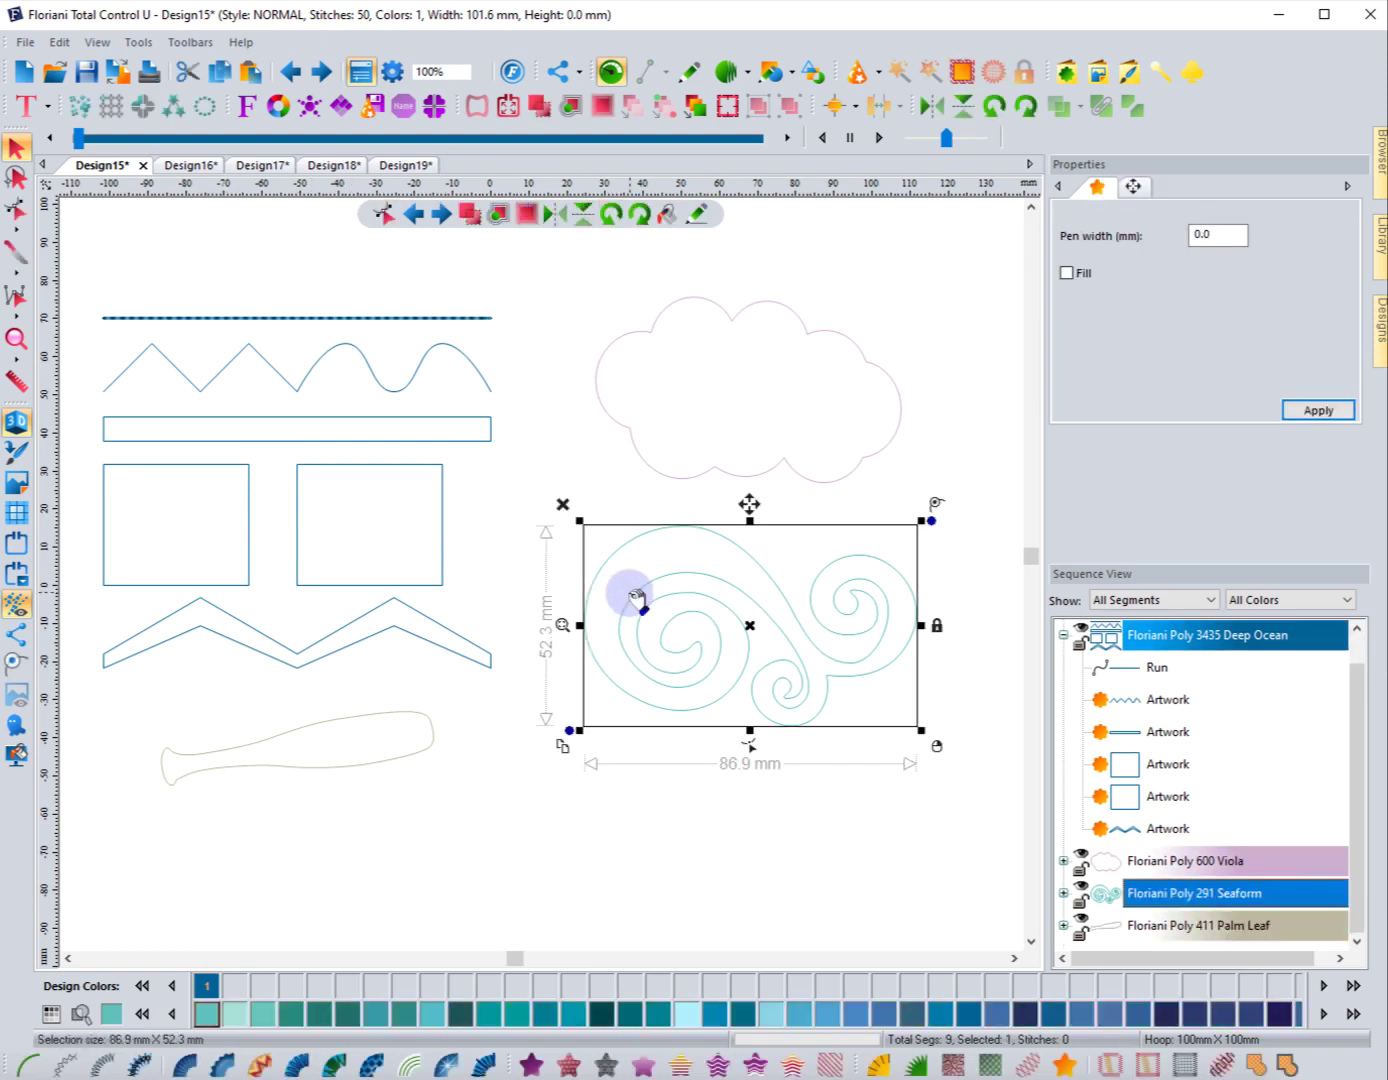
{"action": "left_click", "coordinate": [482, 1066]}
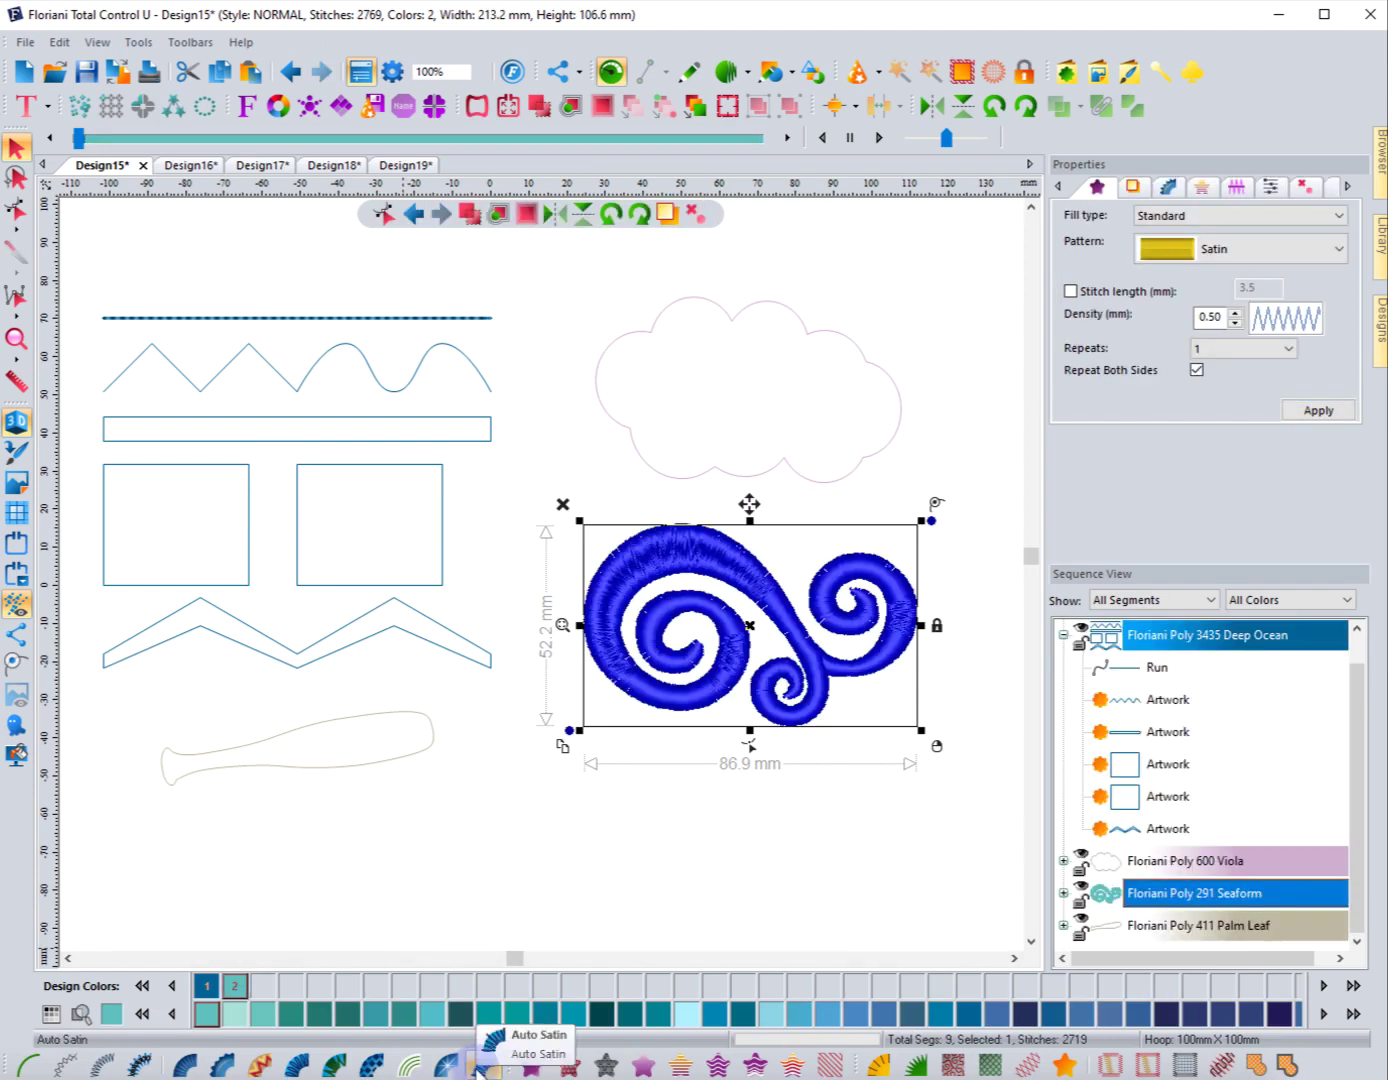
{"action": "left_click", "coordinate": [725, 805]}
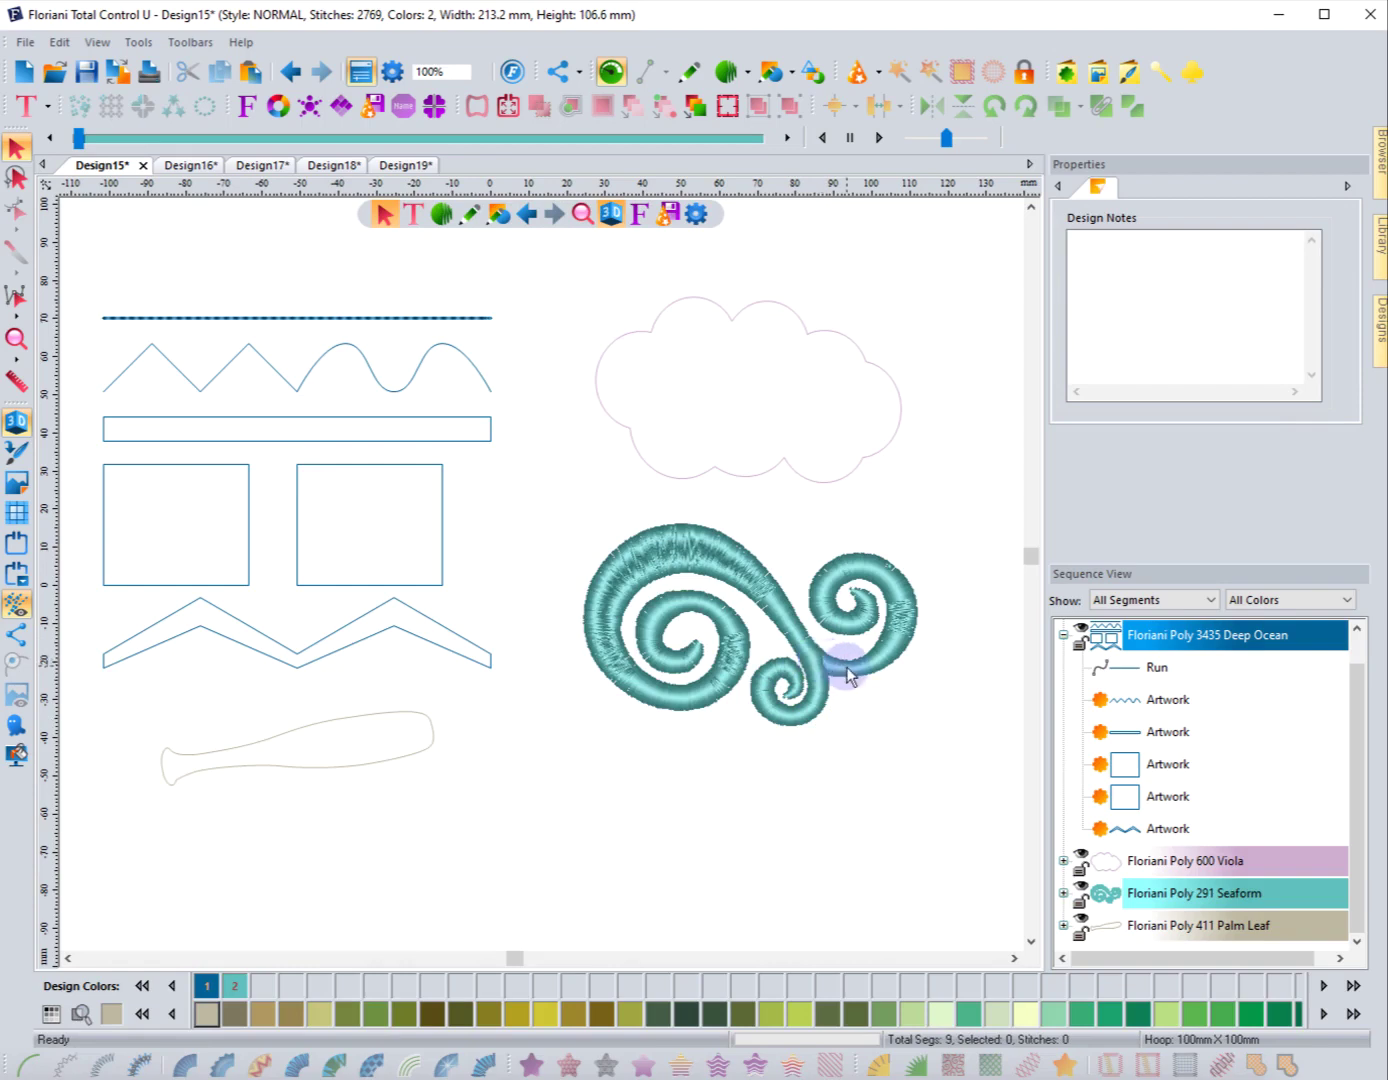
{"action": "left_click", "coordinate": [882, 656]}
- Scale the satin swirl down from 64.8 × 39.0 mm to 41.8 × 25.2 mm
{"action": "left_click_drag", "start_coordinate": [921, 520], "coordinate": [838, 580]}
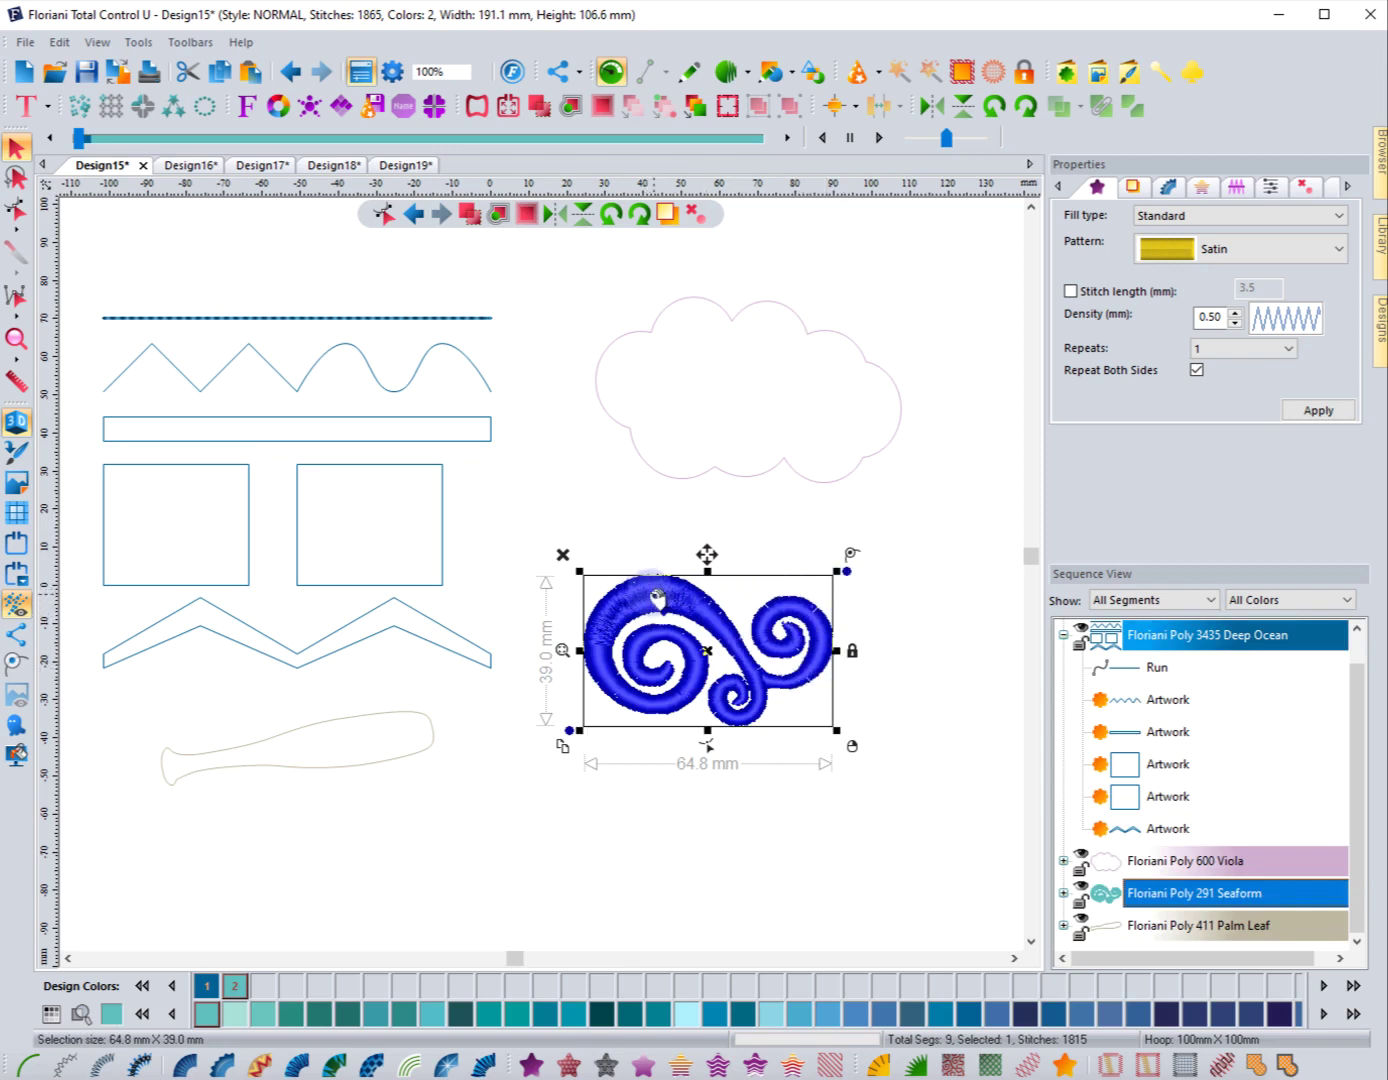
{"action": "left_click_drag", "start_coordinate": [838, 570], "coordinate": [746, 630]}
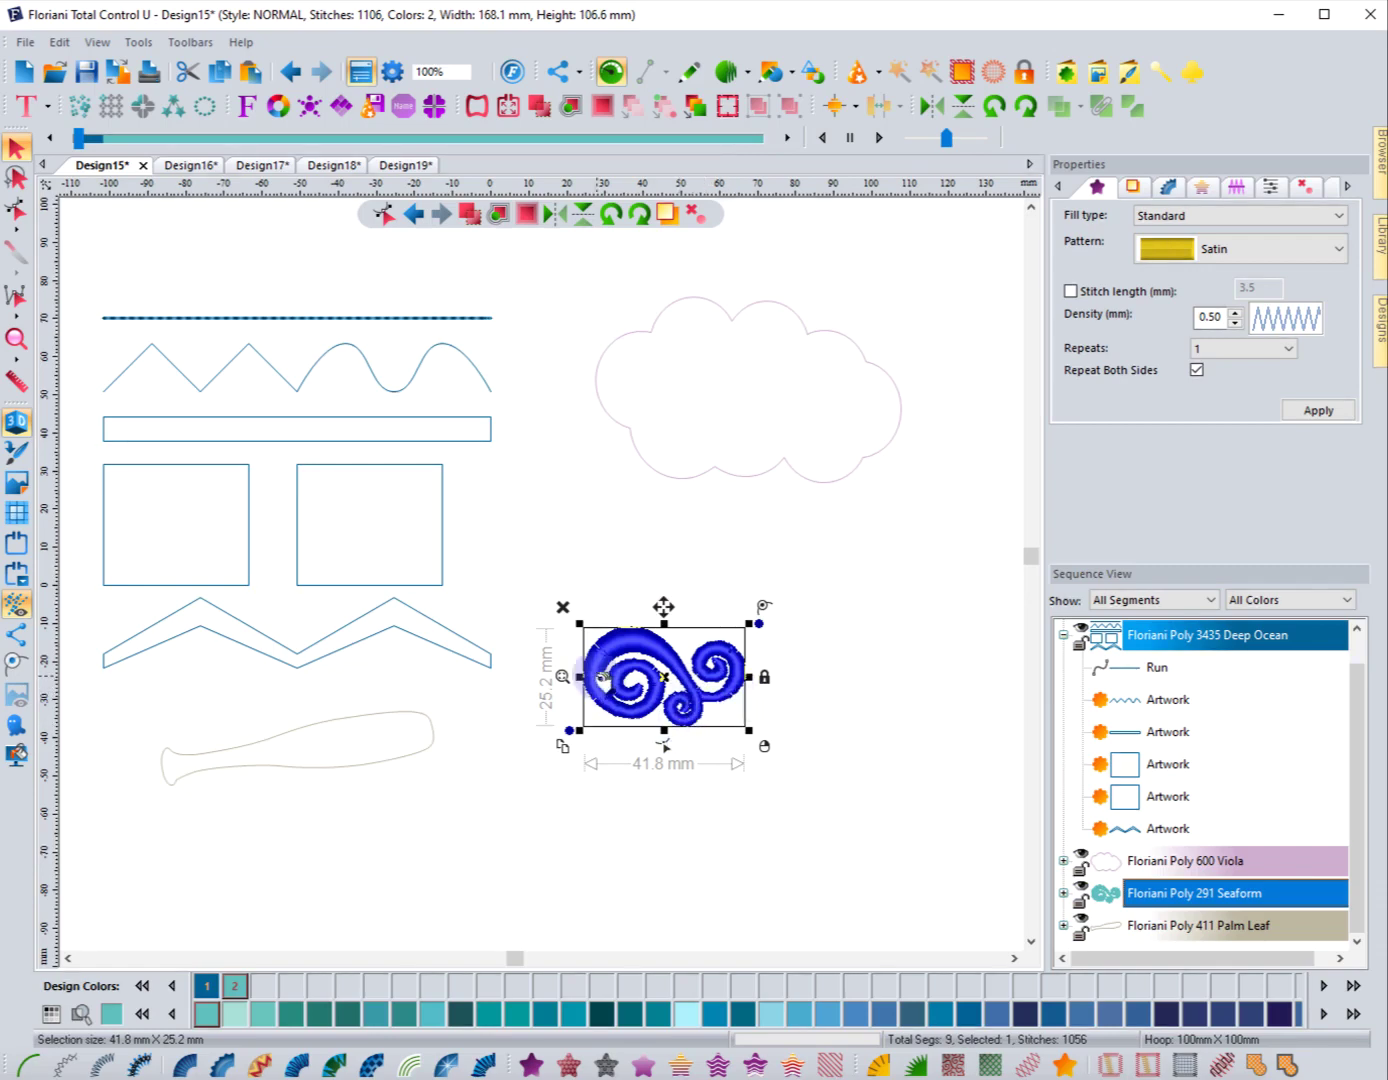
- Zoom to 554% on the satin swirl and nudge it slightly upward
{"action": "left_click", "coordinate": [566, 679]}
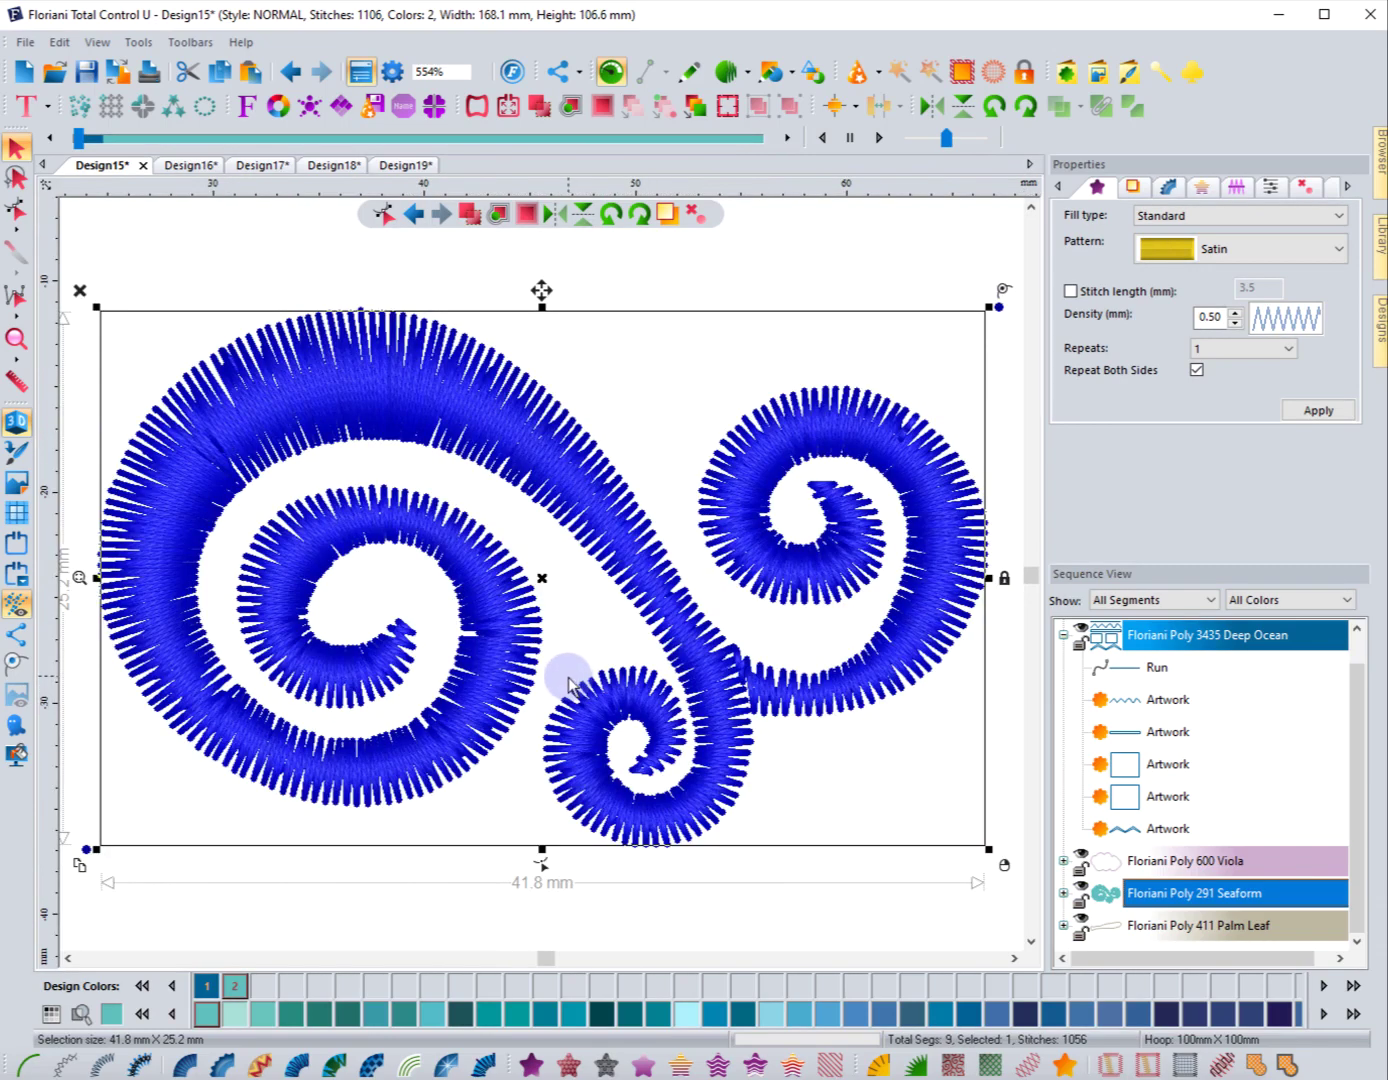
{"action": "left_click", "coordinate": [573, 617]}
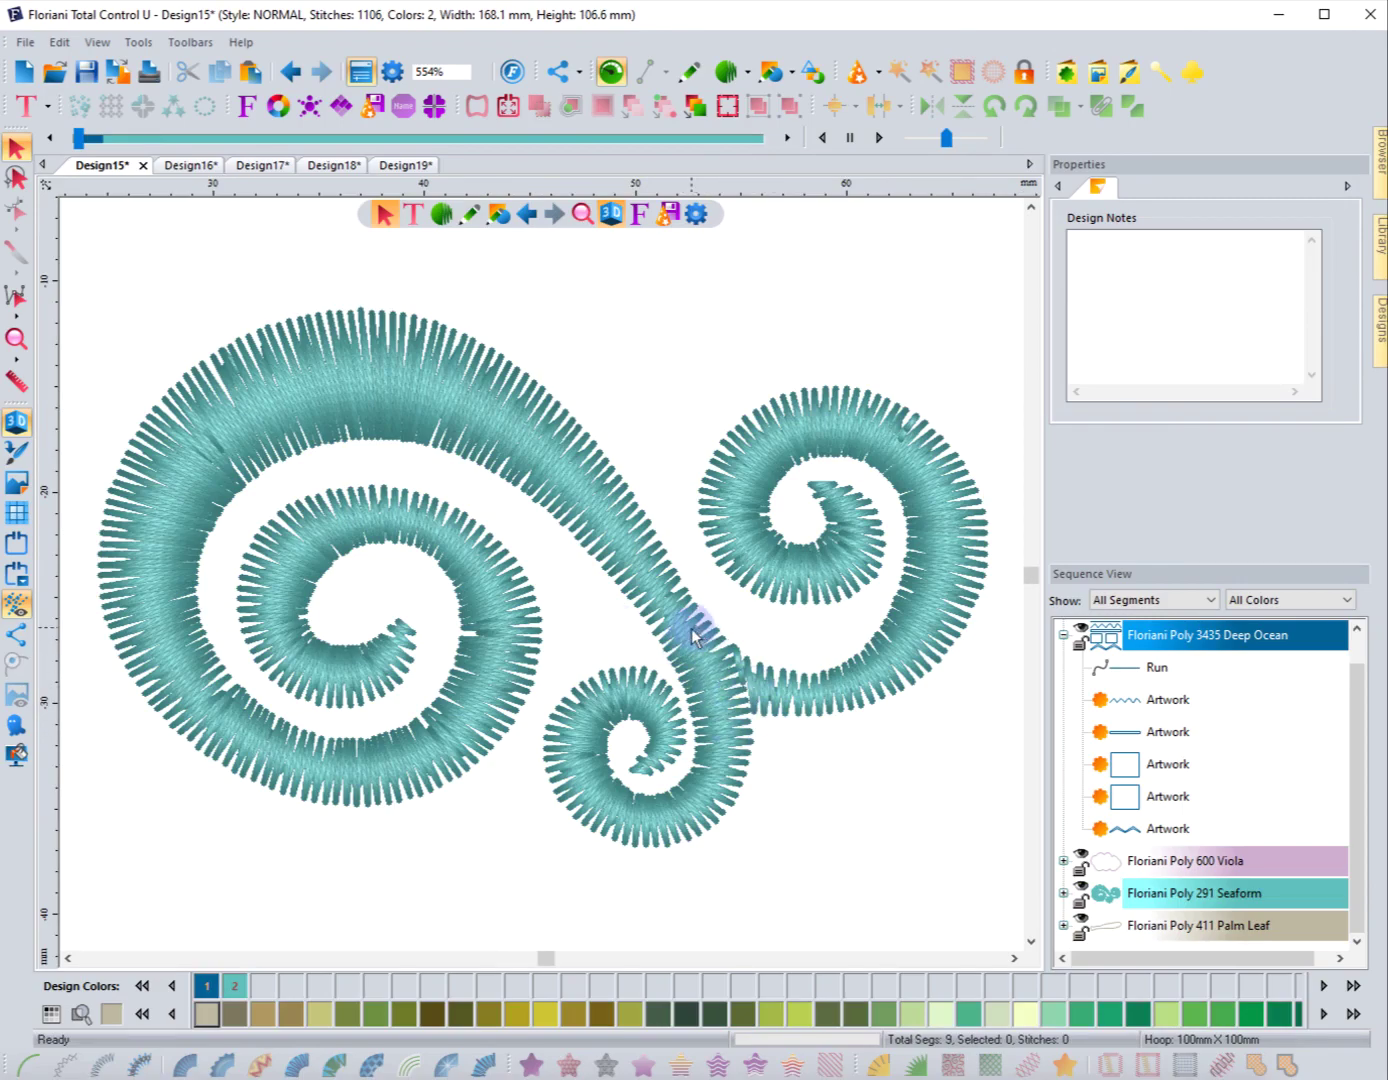
{"action": "left_click_drag", "start_coordinate": [676, 633], "coordinate": [708, 622]}
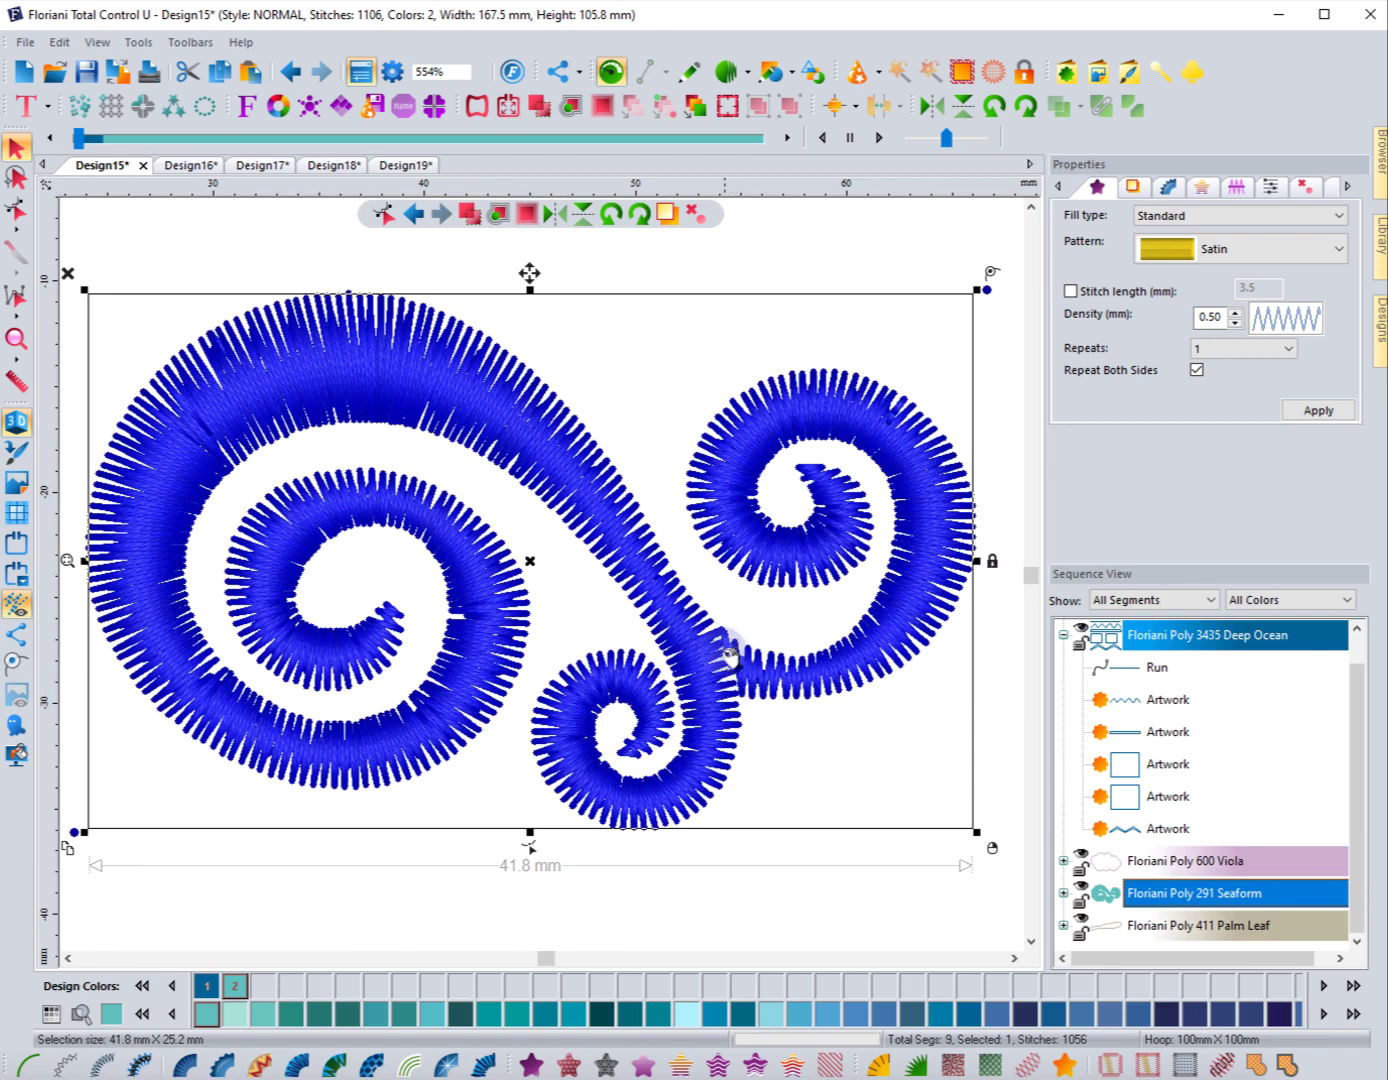
{"action": "left_click", "coordinate": [755, 650]}
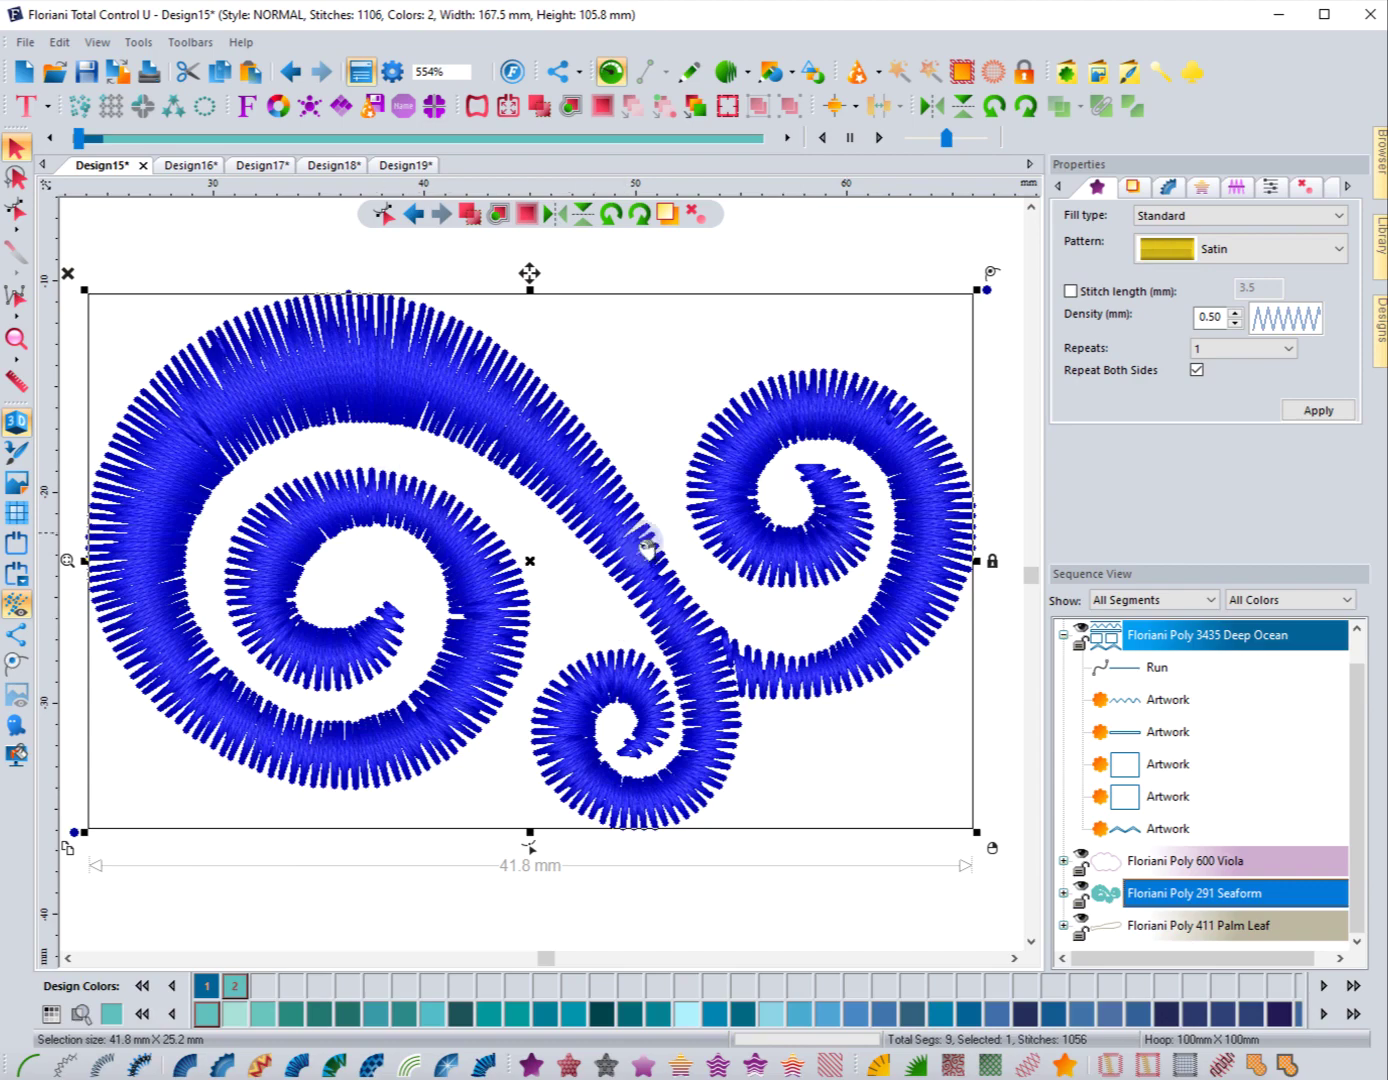
- Undo the move and resizes back to the 64.8 mm swirl, then zoom out to 109%
{"action": "left_click", "coordinate": [290, 72]}
{"action": "left_click", "coordinate": [293, 77]}
{"action": "left_click", "coordinate": [293, 77]}
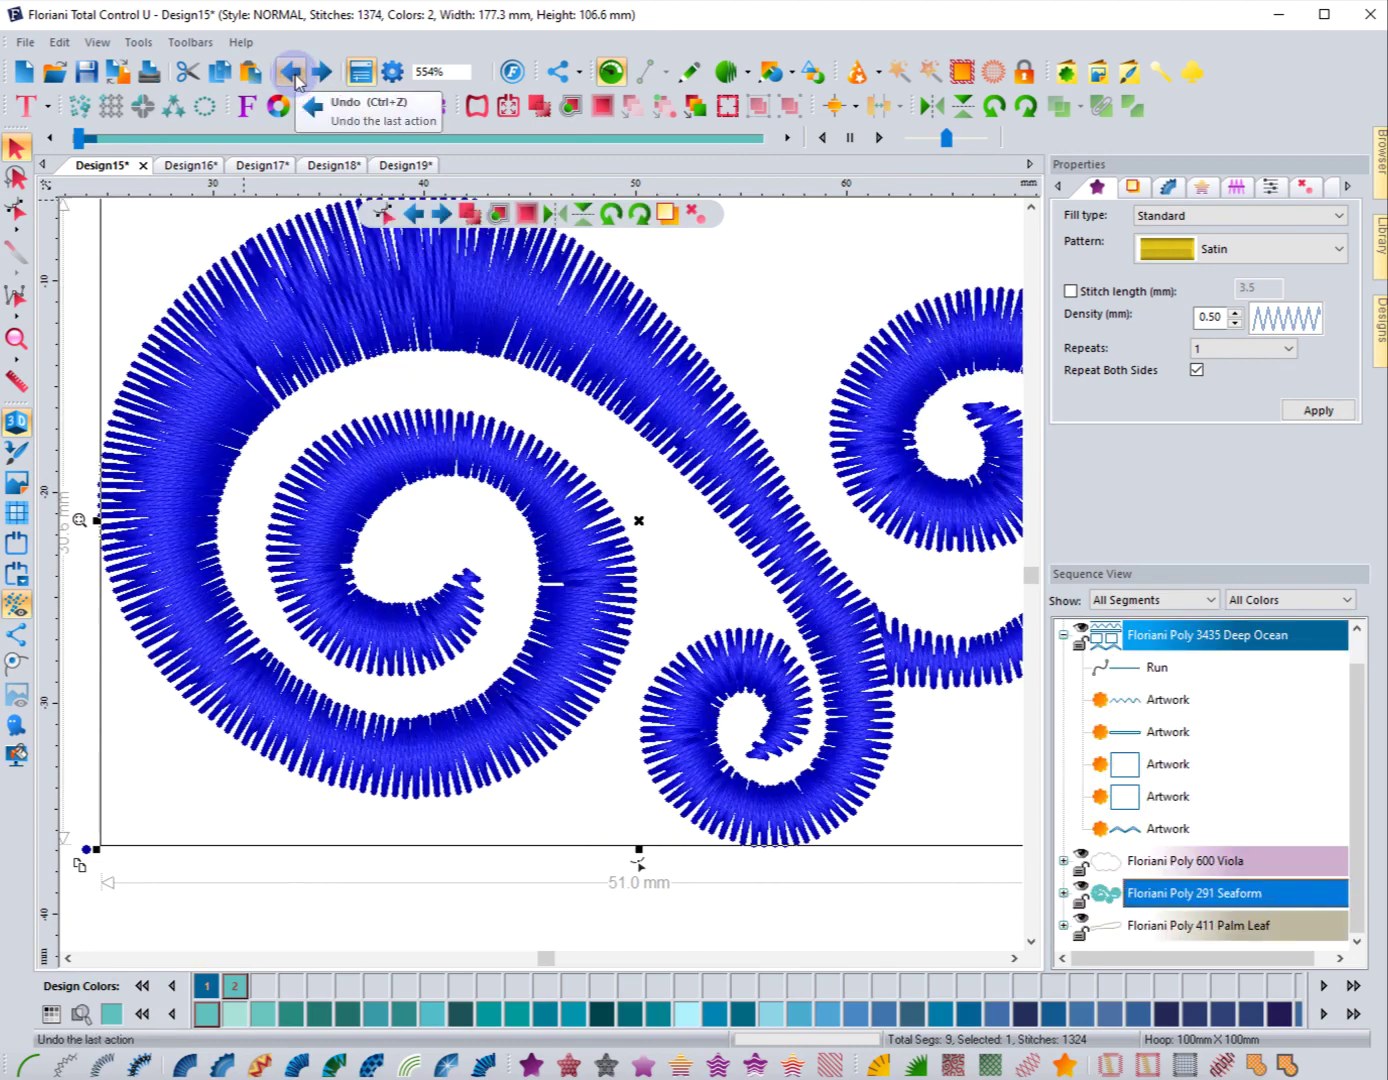
{"action": "left_click", "coordinate": [293, 77]}
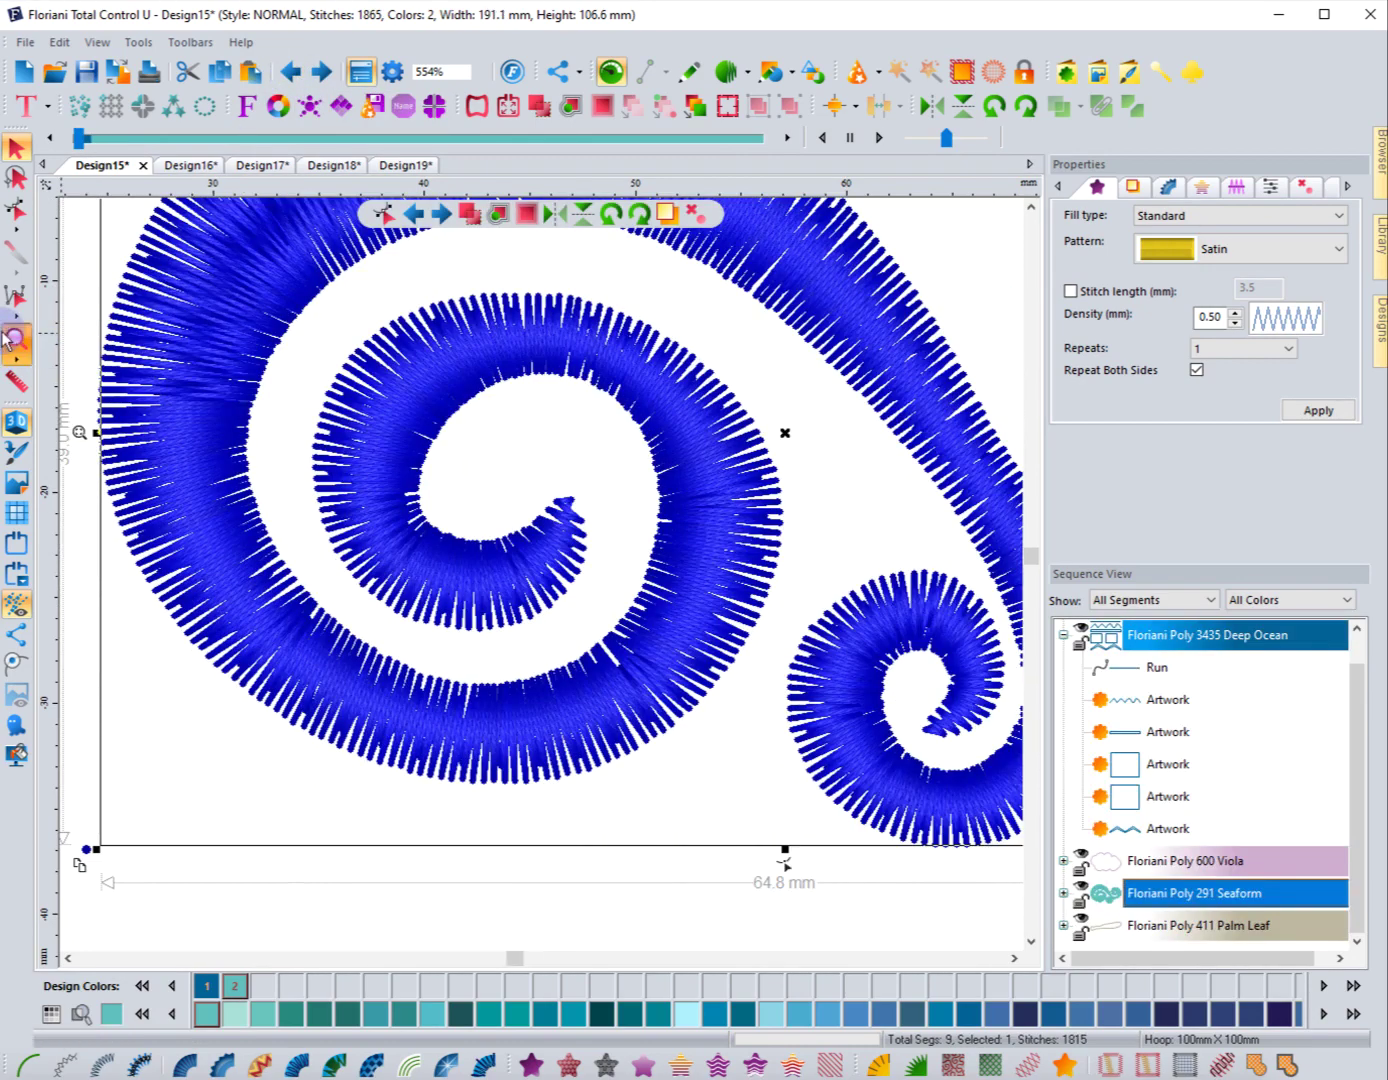
{"action": "left_click", "coordinate": [12, 339]}
{"action": "left_click", "coordinate": [228, 289]}
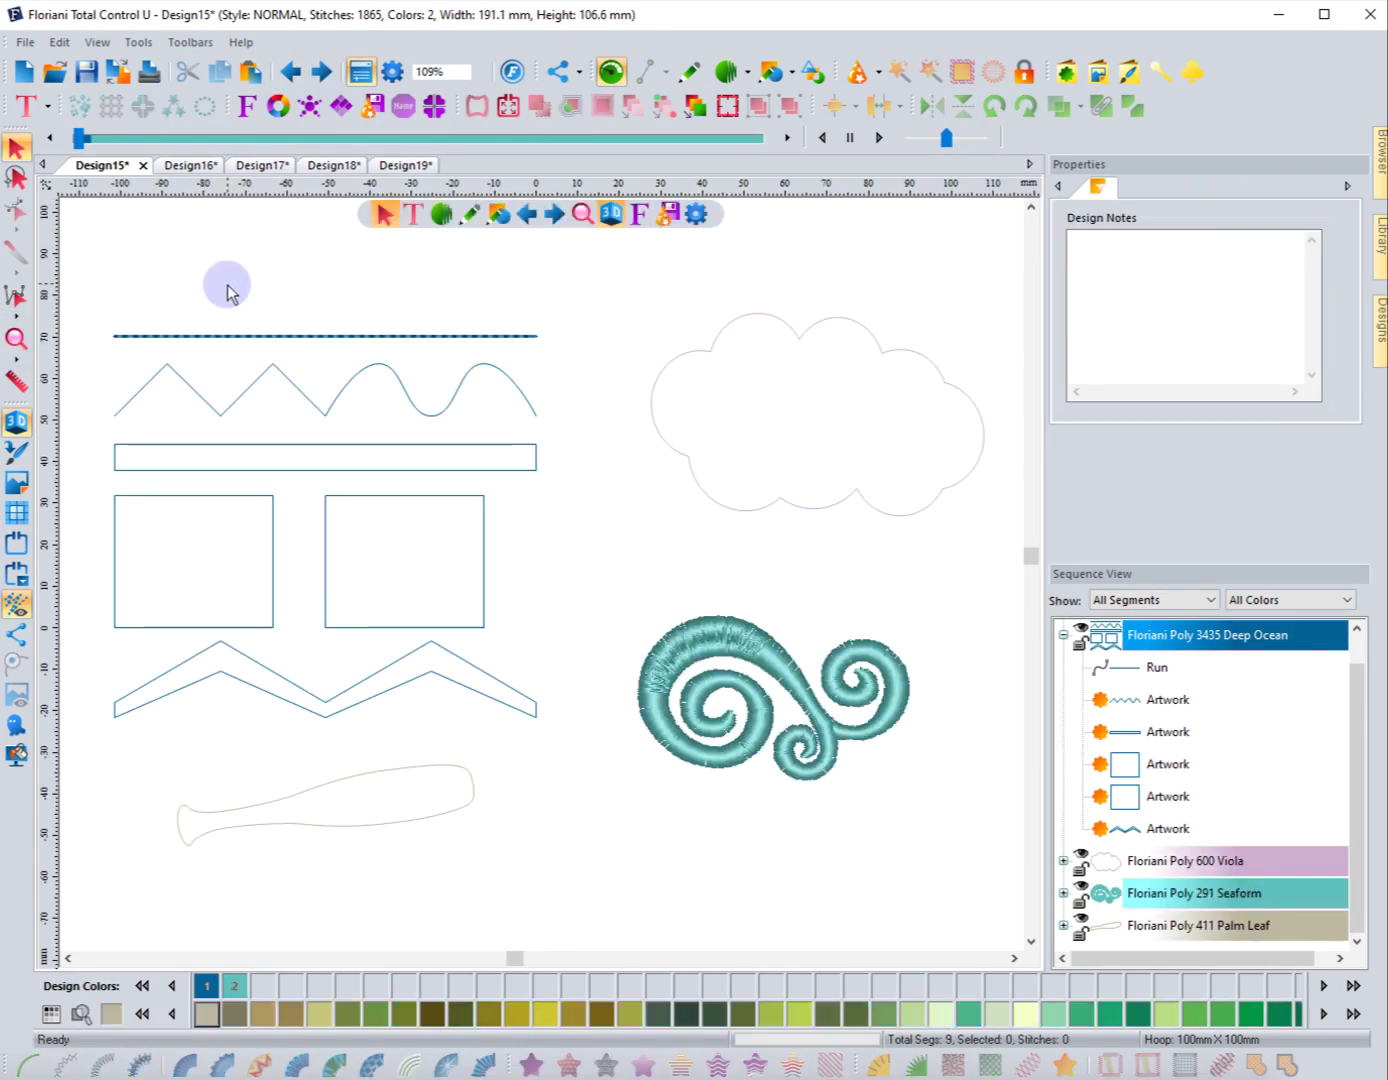